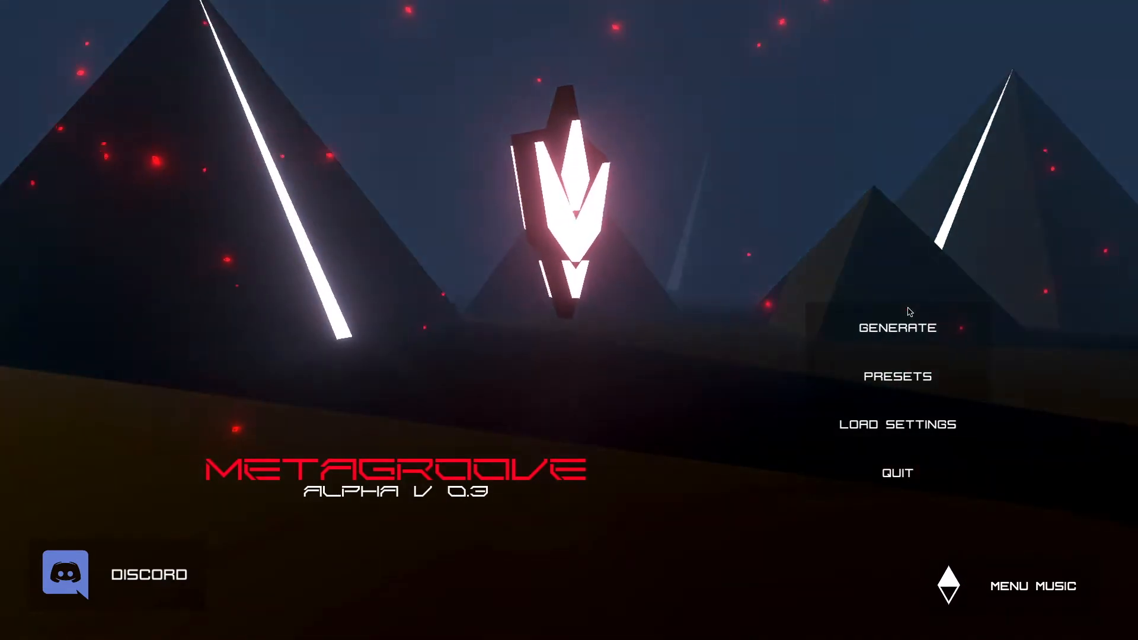
Open the scene generator and preview the Industrial landscape, comparing it with no landscape.
{"action": "left_click", "coordinate": [910, 311]}
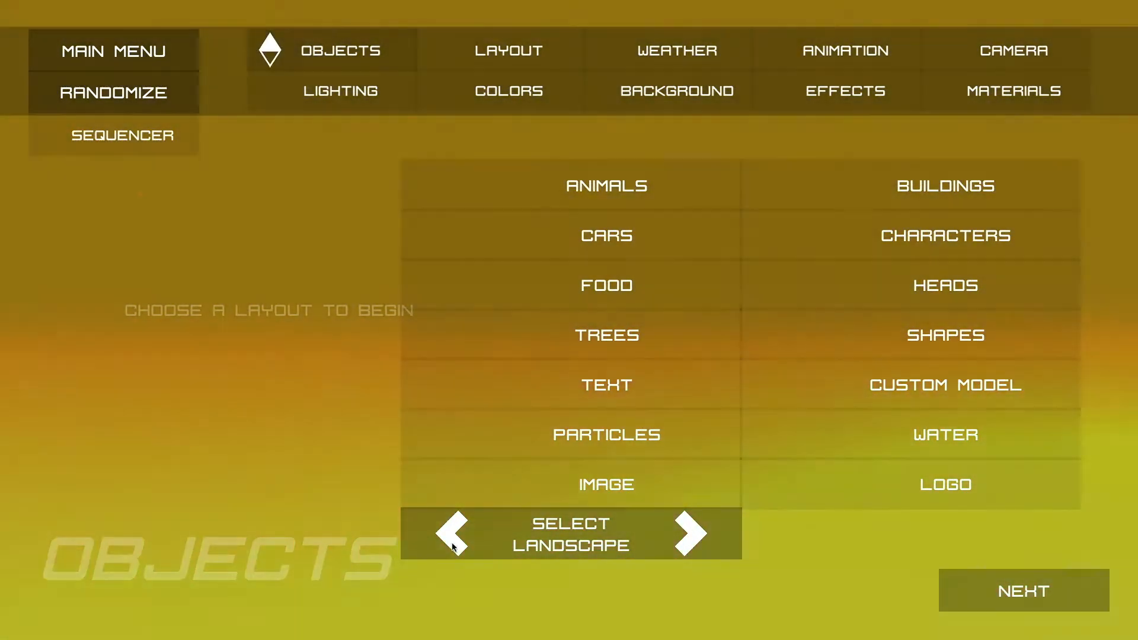
{"action": "left_click", "coordinate": [688, 543]}
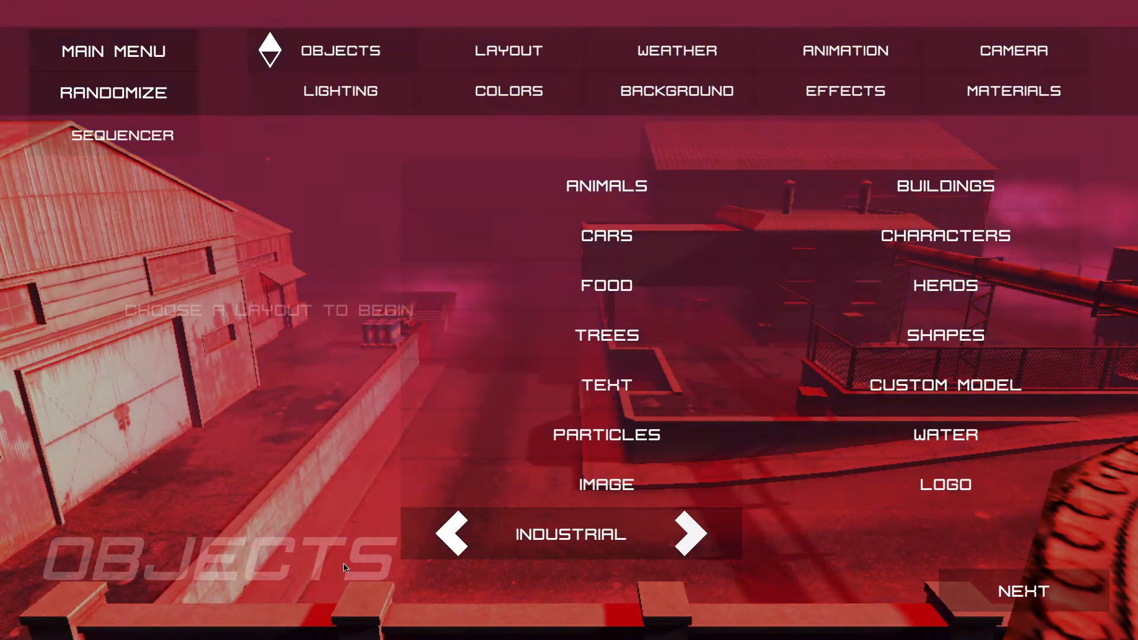
{"action": "left_click", "coordinate": [454, 543]}
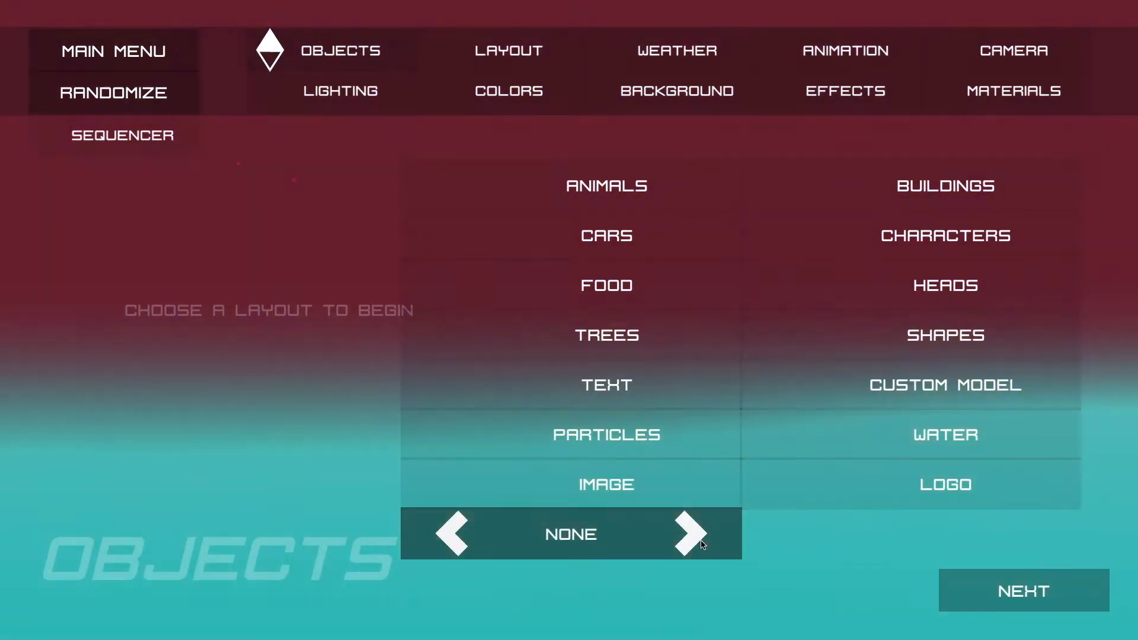
{"action": "left_click", "coordinate": [683, 551]}
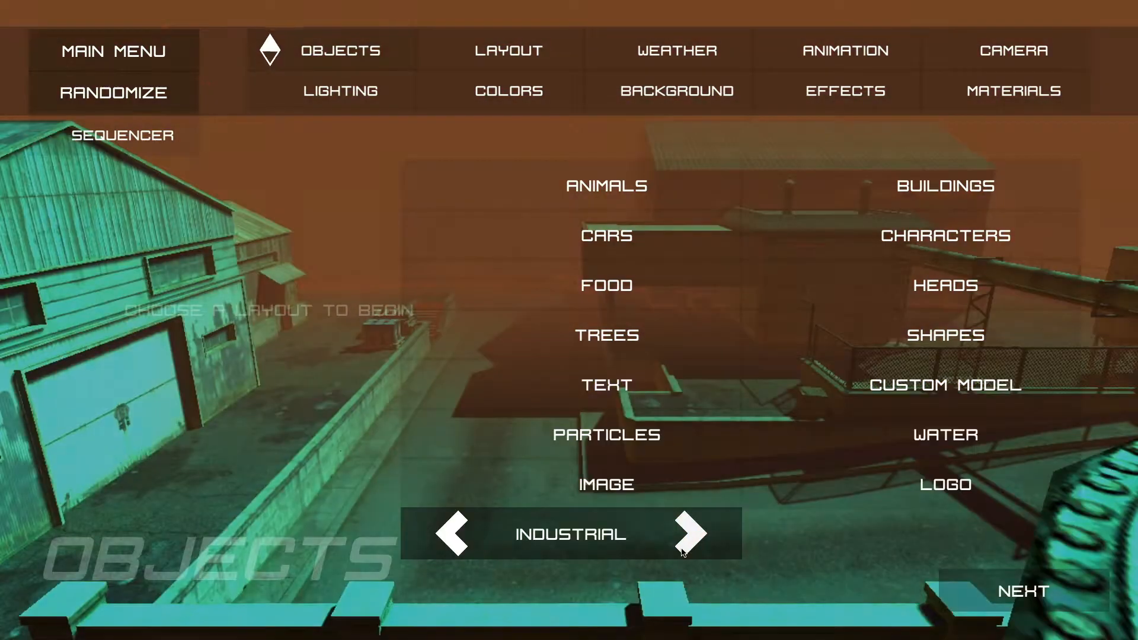
Cycle through the Rocky Hill, Scifi City, Scifi Corridor, Terrain and Terrain Nordic landscapes, ending with the landscape set to None.
{"action": "left_click", "coordinate": [683, 552]}
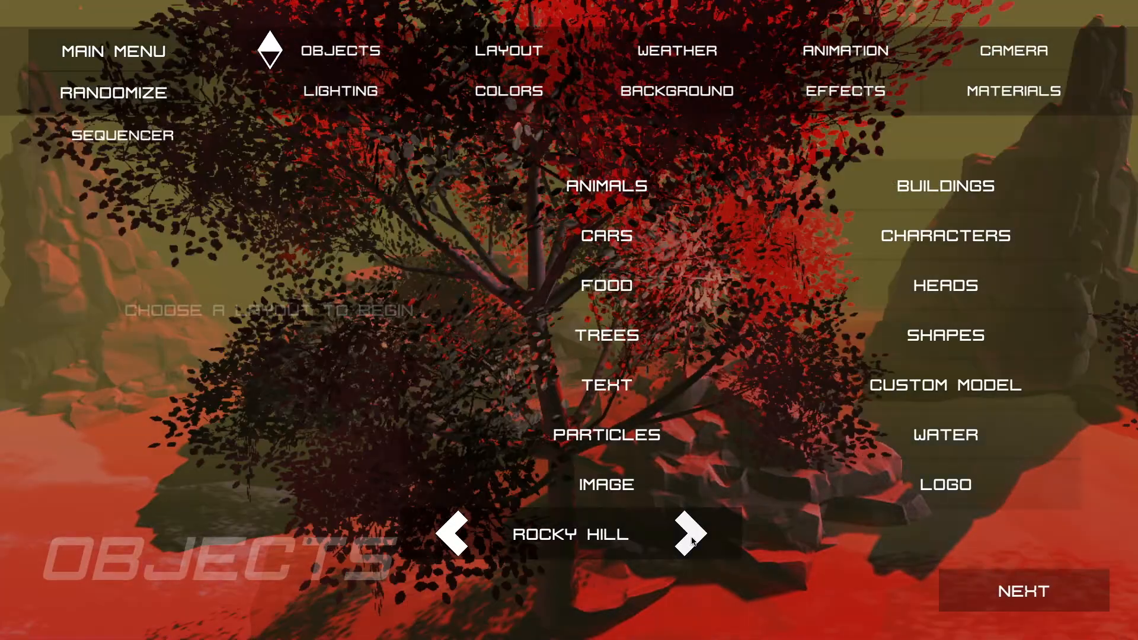
{"action": "left_click", "coordinate": [691, 534]}
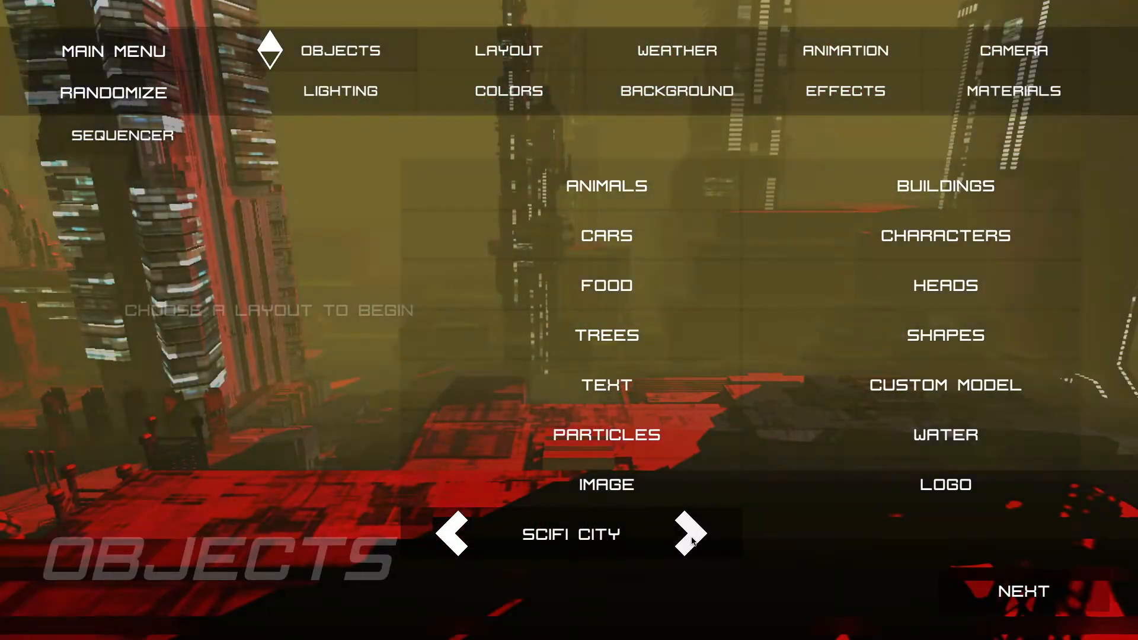
{"action": "left_click", "coordinate": [691, 534]}
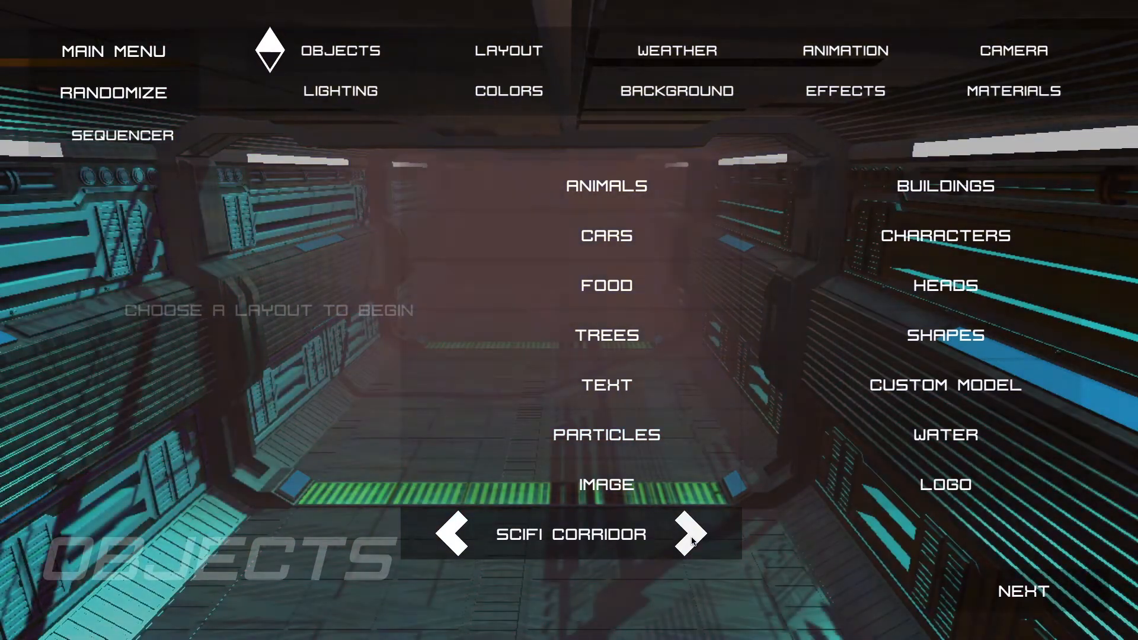
{"action": "left_click", "coordinate": [691, 534]}
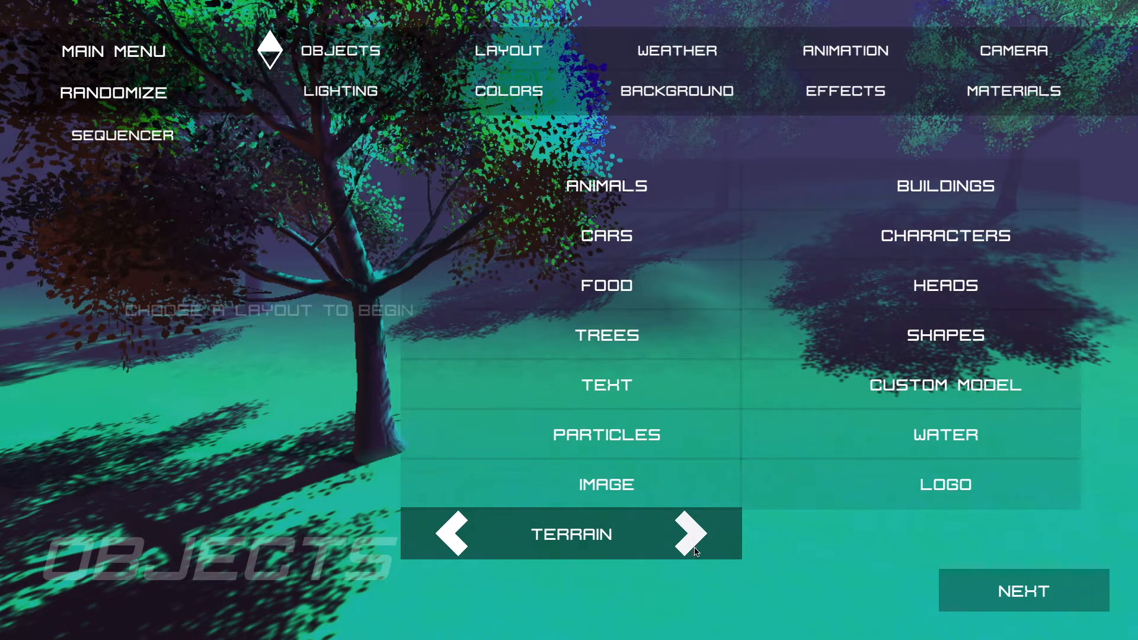
{"action": "left_click", "coordinate": [691, 534]}
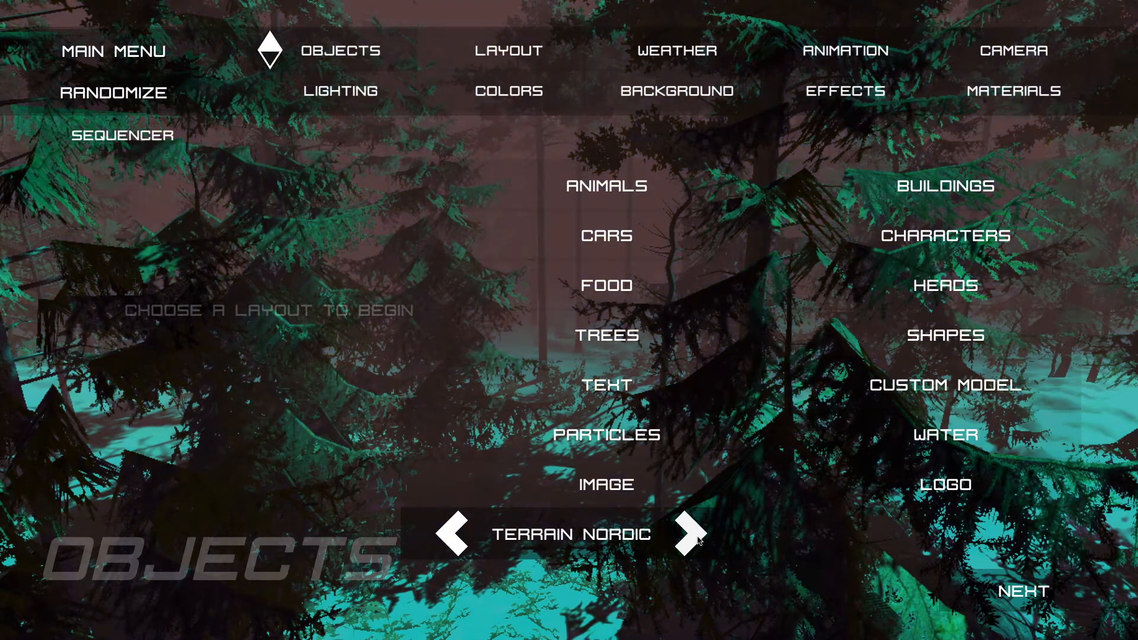
{"action": "left_click", "coordinate": [691, 535]}
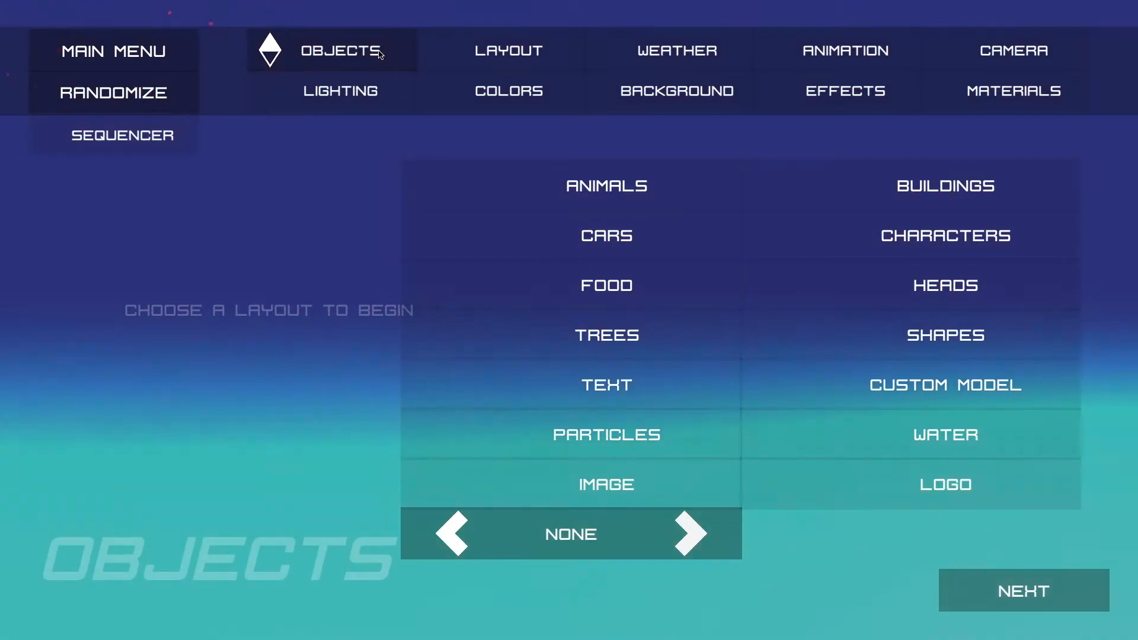
{"action": "left_click", "coordinate": [380, 53]}
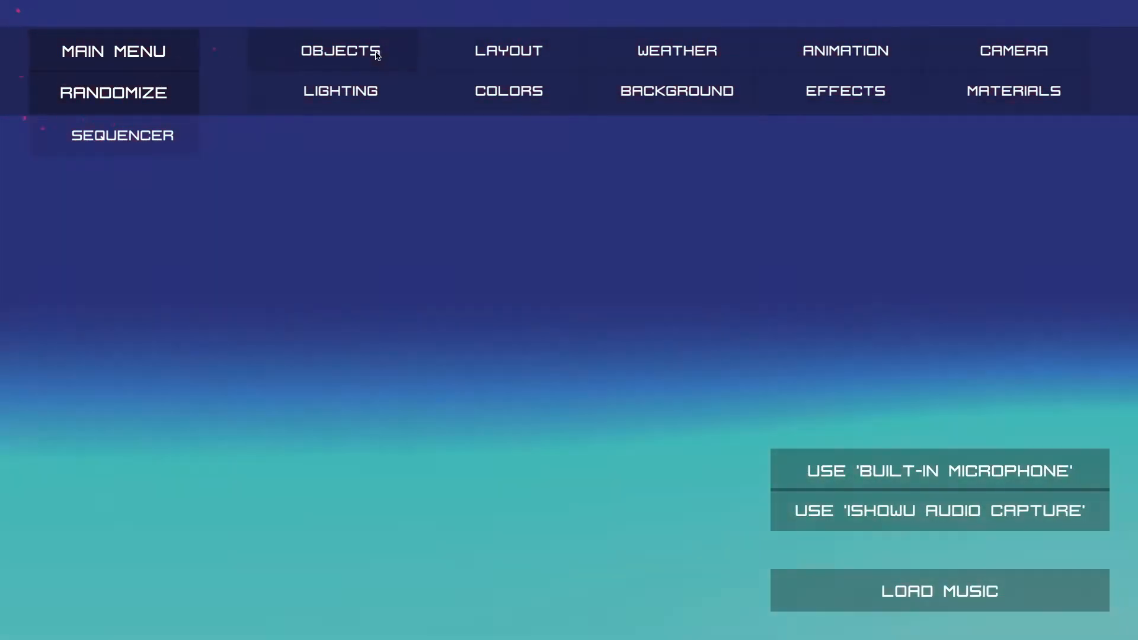
{"action": "left_click", "coordinate": [377, 55]}
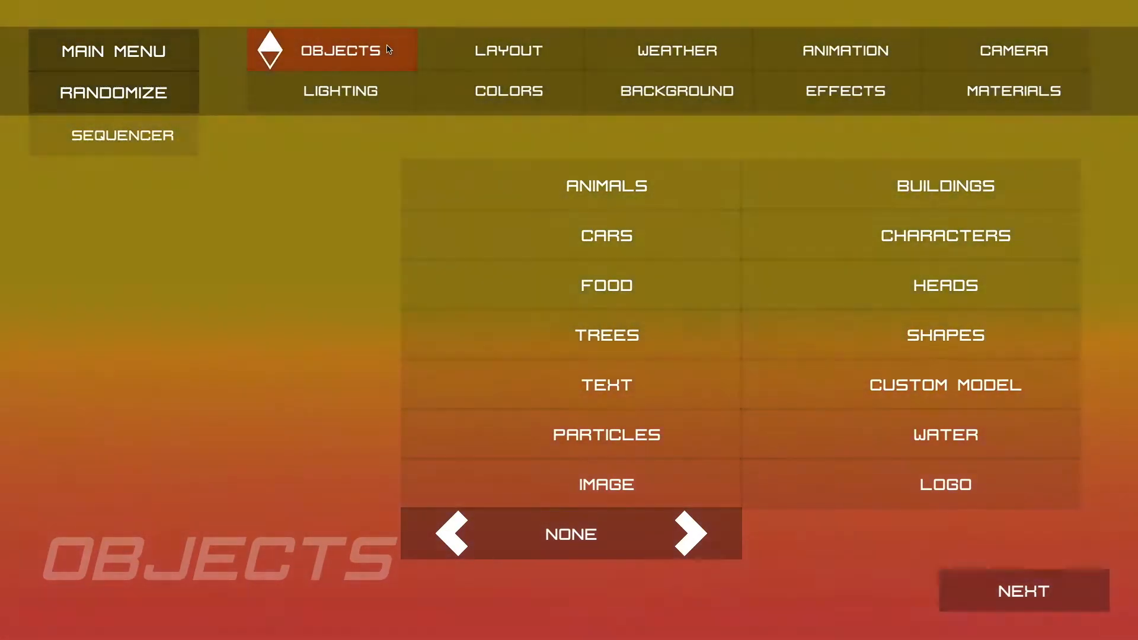
{"action": "left_click", "coordinate": [388, 50]}
{"action": "left_click", "coordinate": [388, 50]}
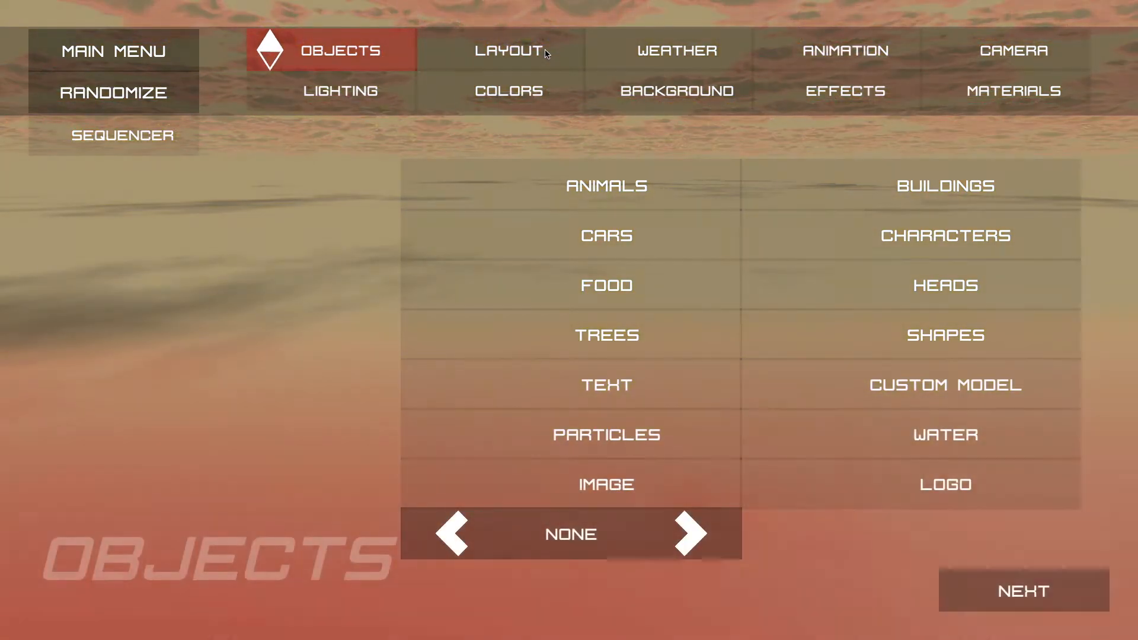
Look through the available layout, animation and camera options for the scene.
{"action": "left_click", "coordinate": [547, 52]}
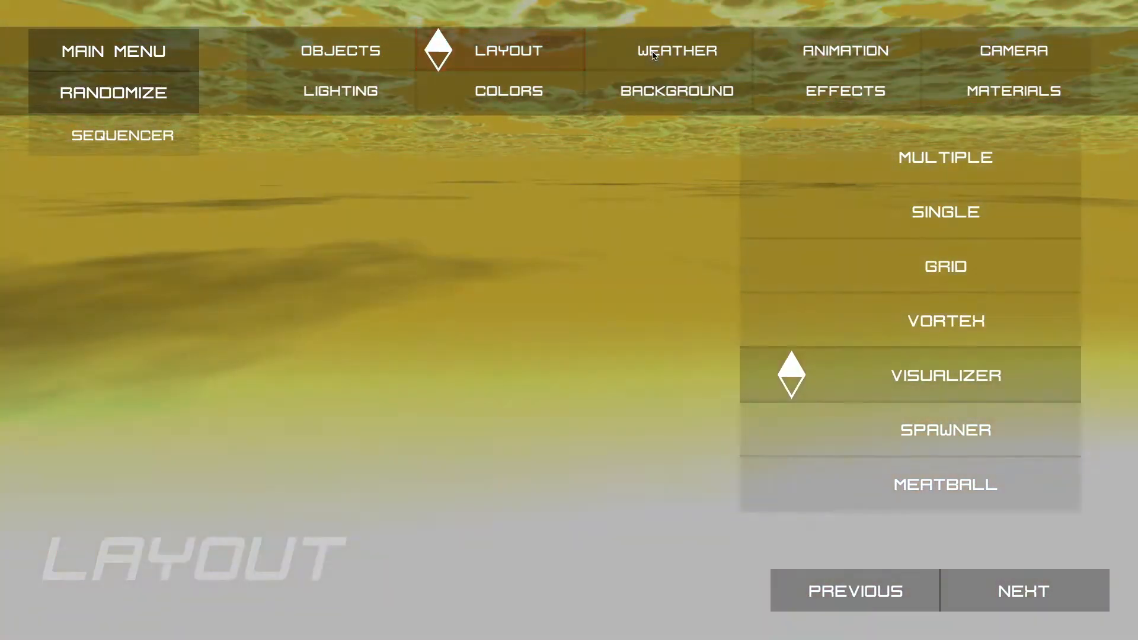
{"action": "left_click", "coordinate": [745, 56]}
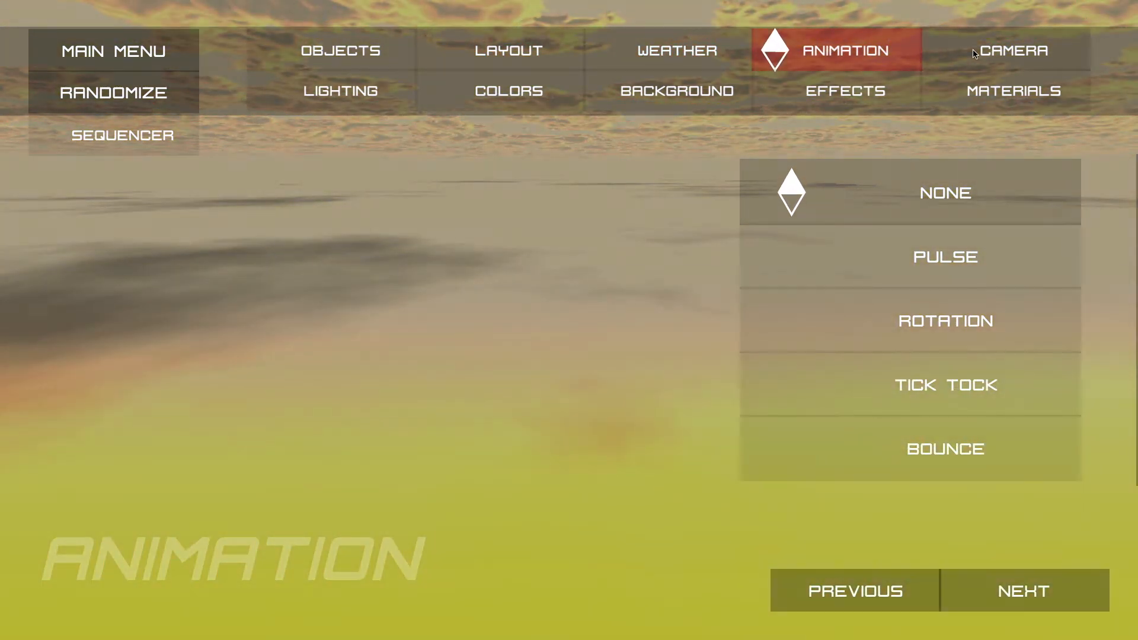
{"action": "left_click", "coordinate": [975, 54]}
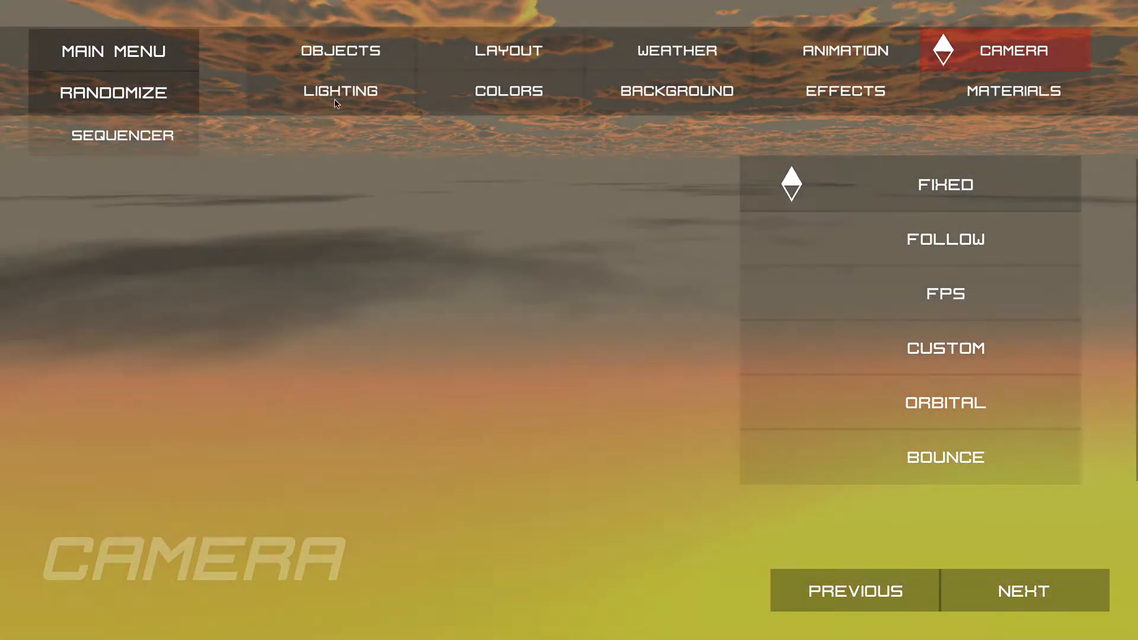
Try a stronger light, lower the light intensity to 0.00, and switch the shadows off and back on.
{"action": "left_click", "coordinate": [368, 91]}
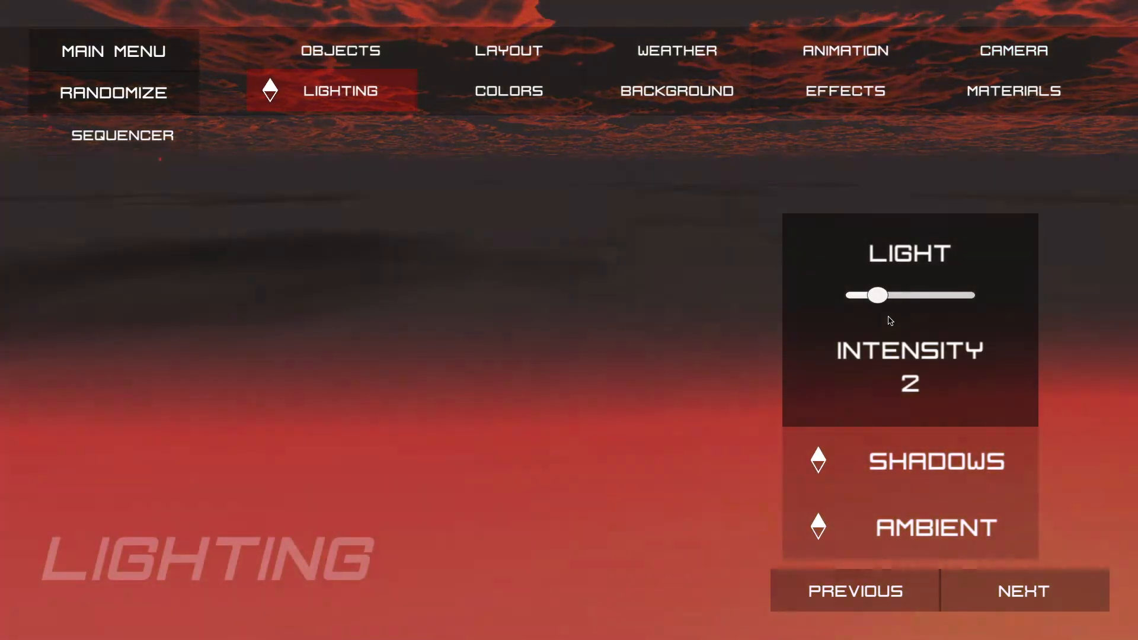
{"action": "left_click_drag", "start_coordinate": [895, 306], "coordinate": [980, 308]}
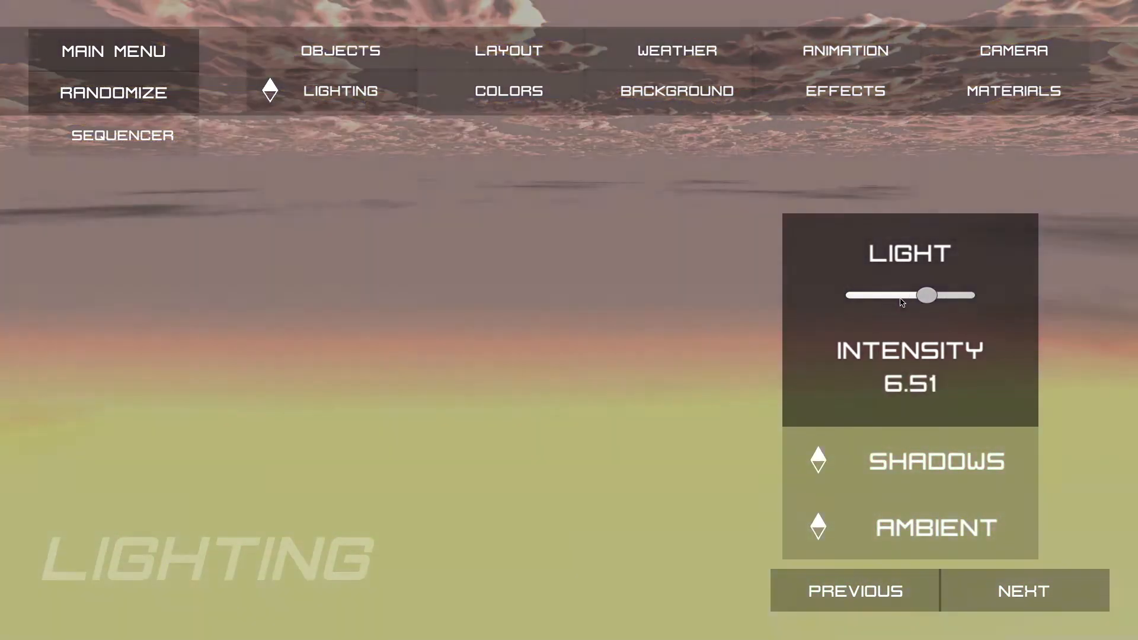
{"action": "left_click_drag", "start_coordinate": [901, 303], "coordinate": [843, 303]}
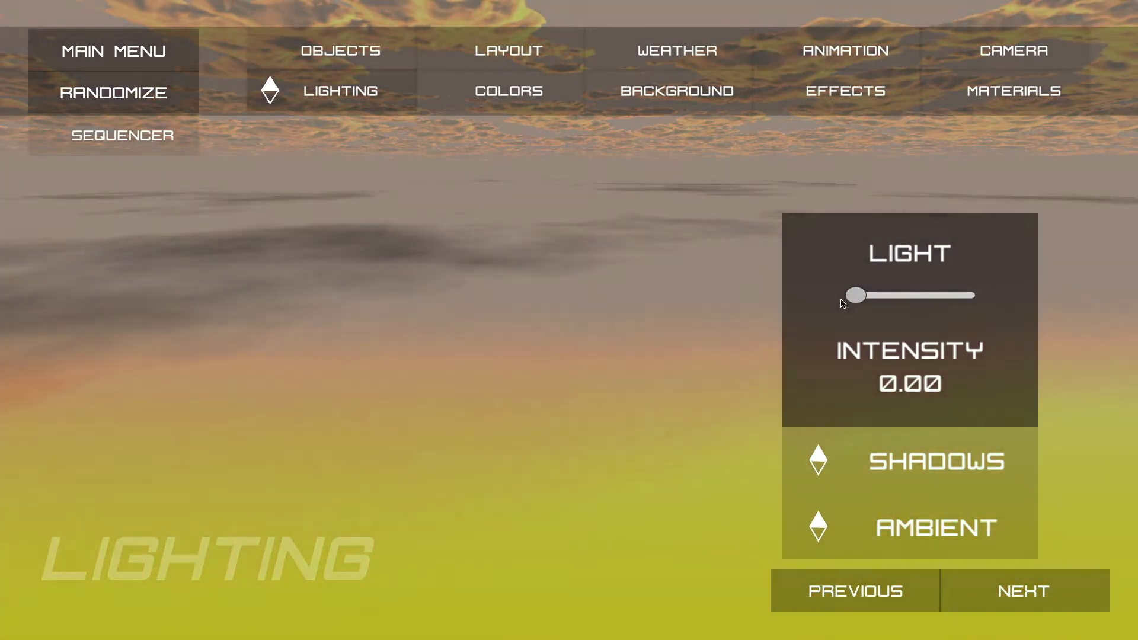
{"action": "left_click", "coordinate": [821, 466]}
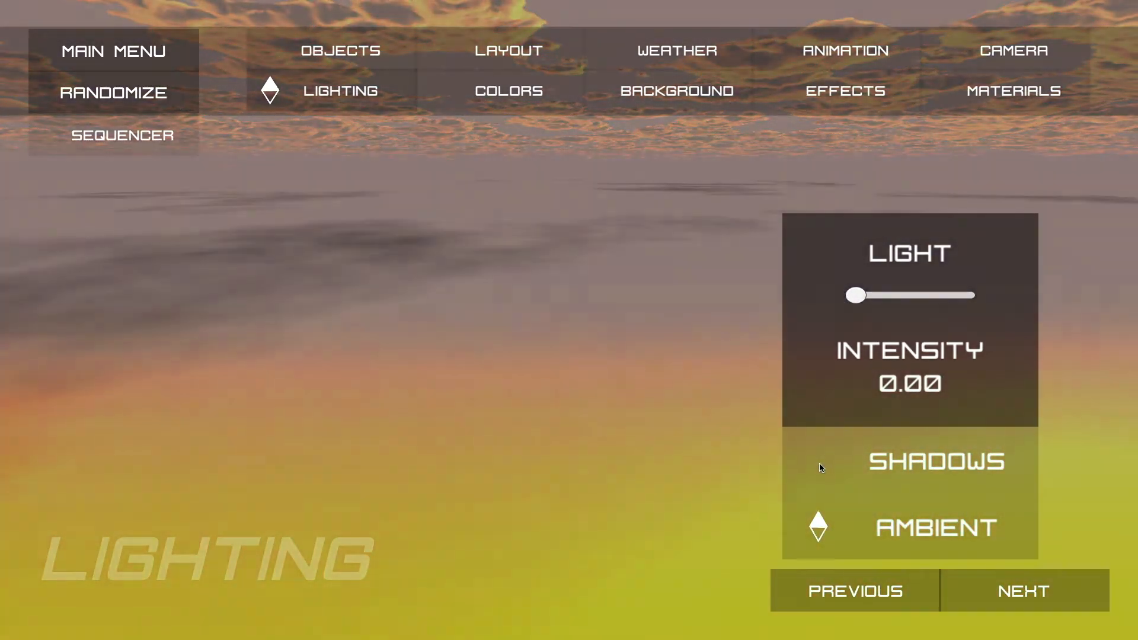
{"action": "left_click", "coordinate": [820, 464]}
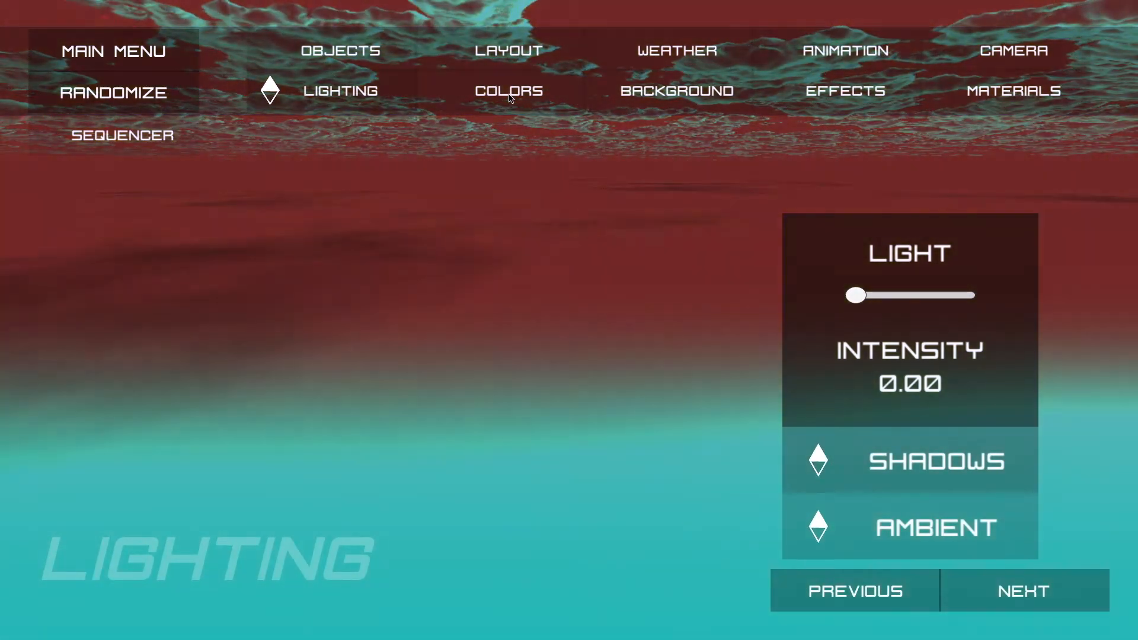
Try the Rust Gold, SLSO and Funky Future color palettes on the scene.
{"action": "left_click", "coordinate": [510, 95]}
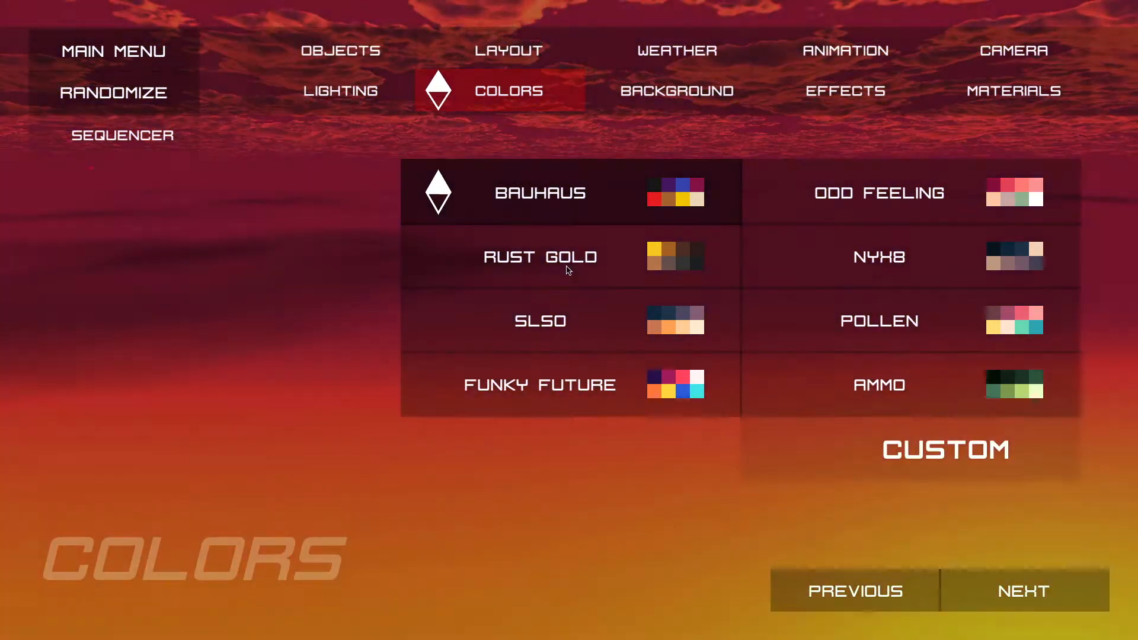
{"action": "left_click", "coordinate": [588, 267]}
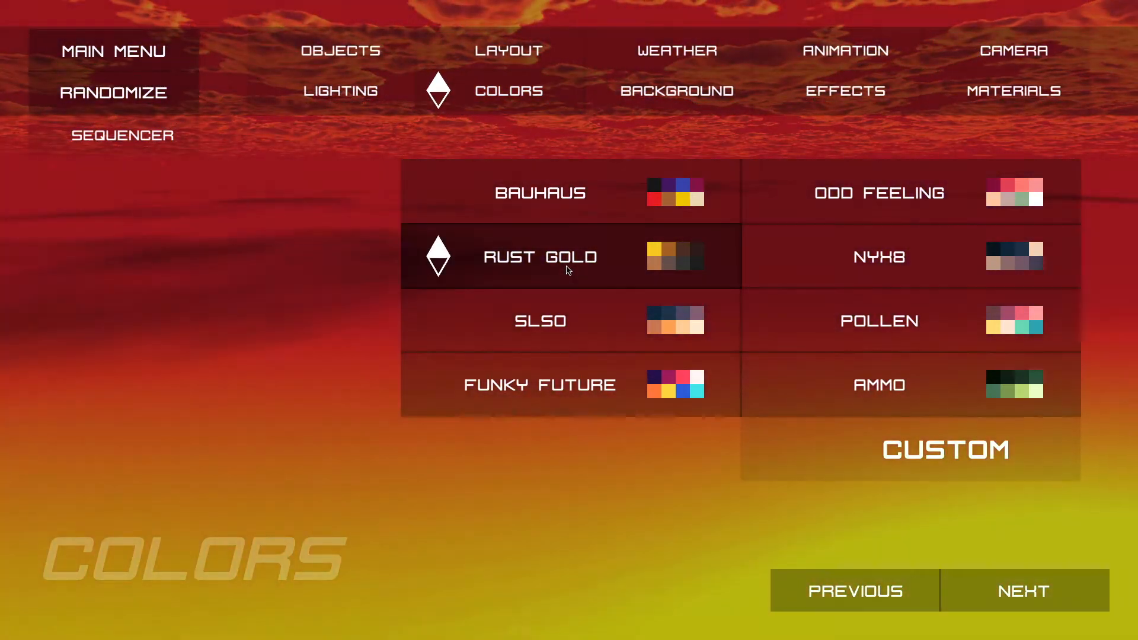
{"action": "left_click", "coordinate": [573, 315]}
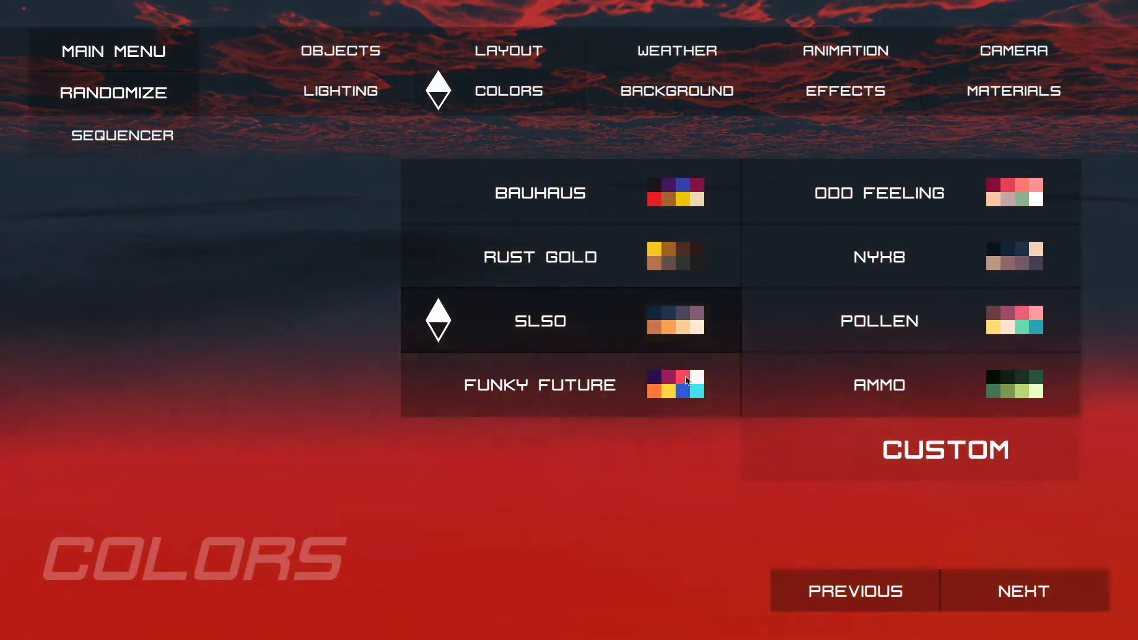
{"action": "left_click", "coordinate": [687, 380]}
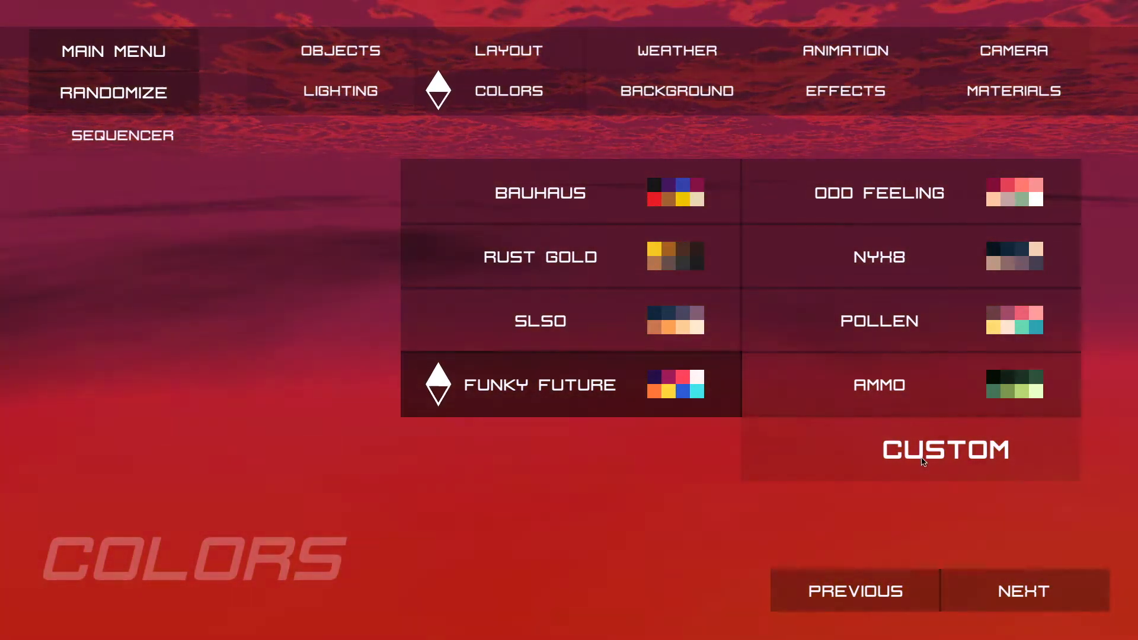
Switch the scene colors to a custom palette and add a mixed green and a mixed purple to it.
{"action": "left_click", "coordinate": [923, 462]}
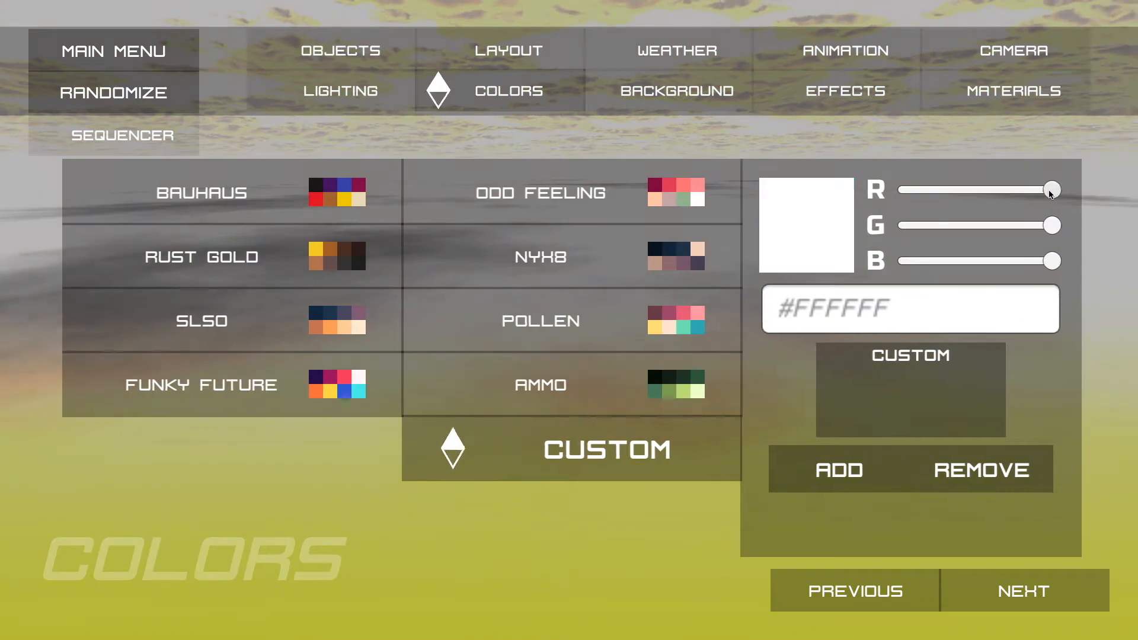
{"action": "left_click_drag", "start_coordinate": [1051, 190], "coordinate": [965, 190]}
{"action": "left_click_drag", "start_coordinate": [1052, 225], "coordinate": [995, 226]}
{"action": "left_click", "coordinate": [839, 470]}
{"action": "left_click_drag", "start_coordinate": [1052, 261], "coordinate": [1014, 261]}
{"action": "left_click", "coordinate": [840, 470]}
Mix further colors and add them to the custom palette: light purple, crimson, navy, cream and pink.
{"action": "left_click_drag", "start_coordinate": [965, 190], "coordinate": [1000, 190]}
{"action": "left_click_drag", "start_coordinate": [942, 225], "coordinate": [982, 225]}
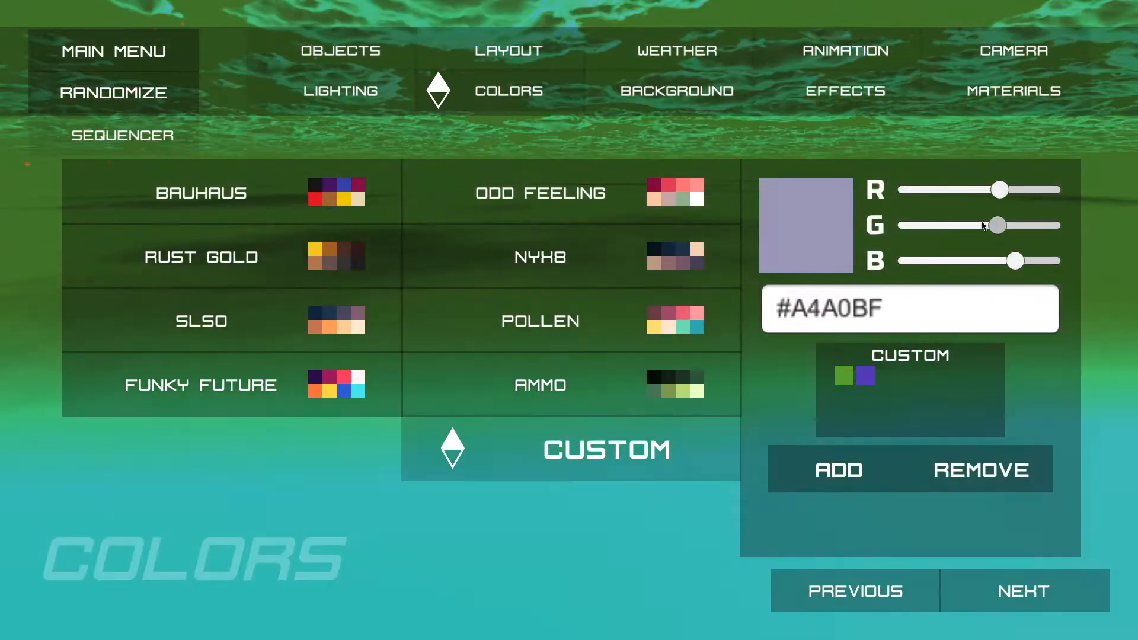
{"action": "left_click_drag", "start_coordinate": [1014, 261], "coordinate": [949, 261]}
{"action": "left_click", "coordinate": [839, 469]}
{"action": "left_click_drag", "start_coordinate": [999, 190], "coordinate": [1052, 189]}
{"action": "left_click", "coordinate": [839, 470]}
{"action": "left_click", "coordinate": [839, 470]}
{"action": "left_click_drag", "start_coordinate": [919, 225], "coordinate": [1008, 226]}
{"action": "left_click", "coordinate": [840, 470]}
Mix the olive color #AB9B19 and add it to the custom palette.
{"action": "left_click_drag", "start_coordinate": [1051, 189], "coordinate": [970, 189]}
{"action": "left_click_drag", "start_coordinate": [1008, 226], "coordinate": [1005, 189]}
{"action": "left_click_drag", "start_coordinate": [916, 226], "coordinate": [994, 225]}
{"action": "left_click_drag", "start_coordinate": [1030, 261], "coordinate": [921, 261]}
{"action": "left_click", "coordinate": [839, 470]}
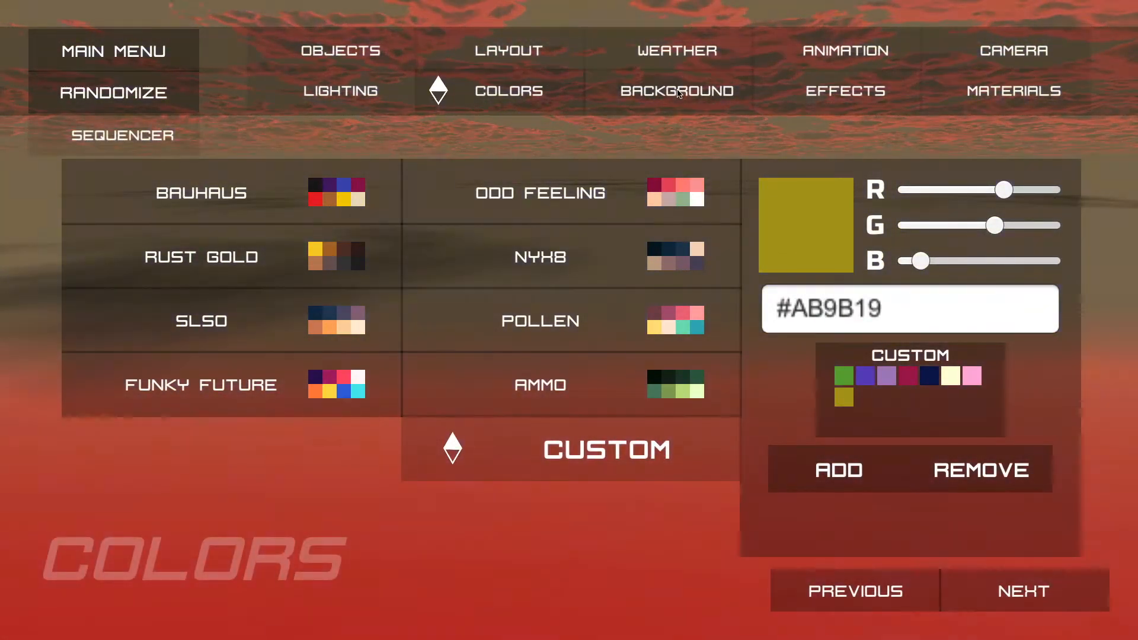
Try the Heart, Paw and Pentagon patterns as the scene background.
{"action": "left_click", "coordinate": [681, 91]}
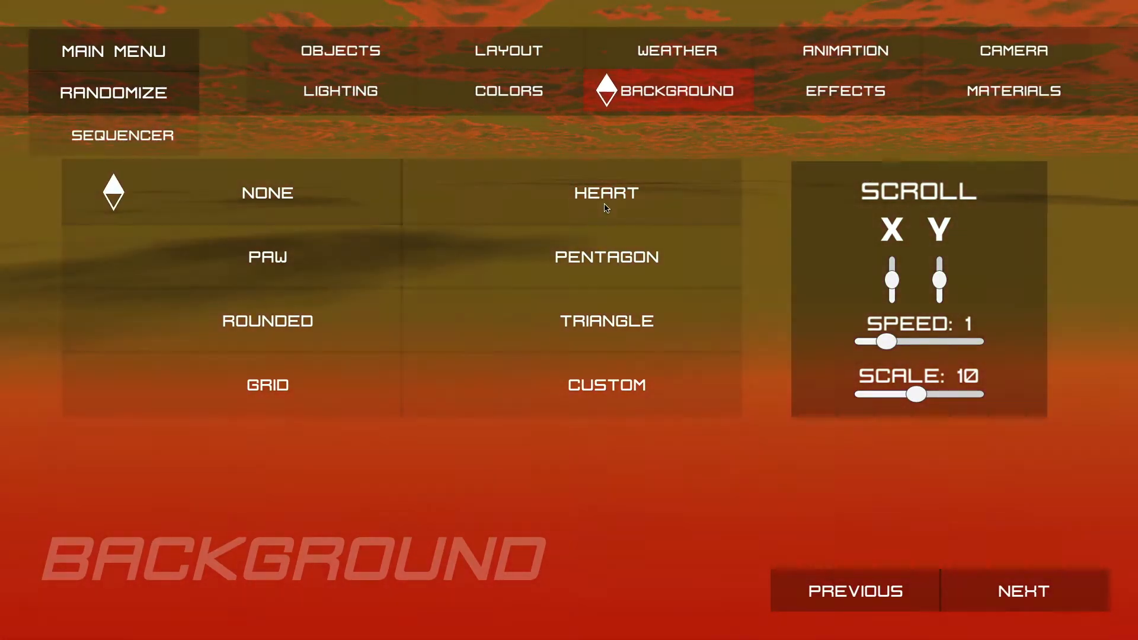
{"action": "left_click", "coordinate": [606, 208]}
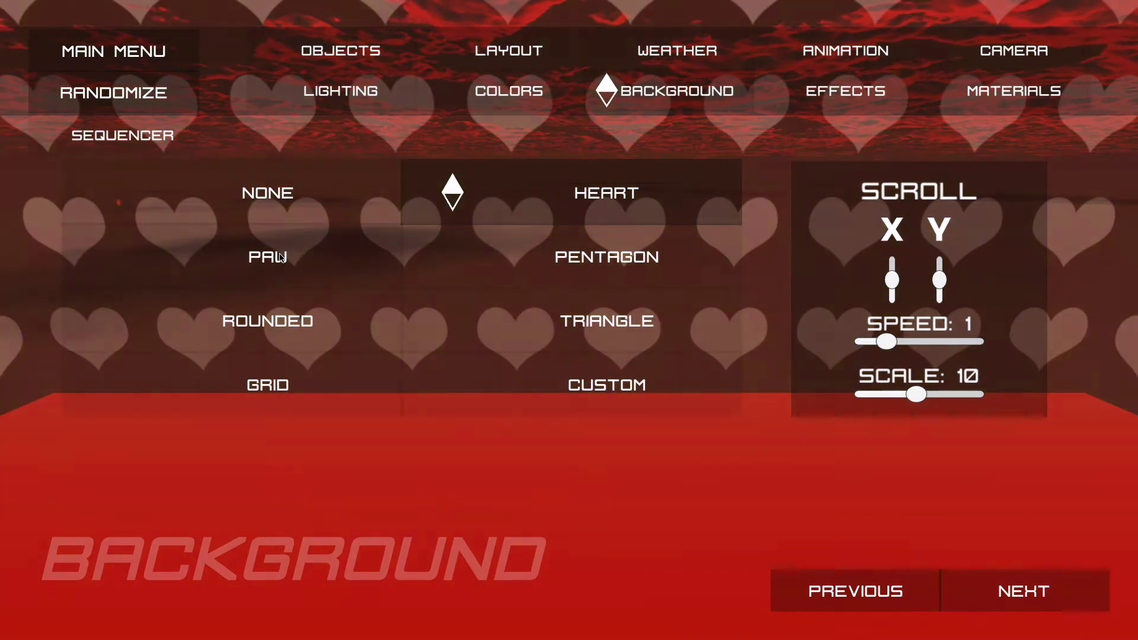
{"action": "left_click", "coordinate": [280, 257]}
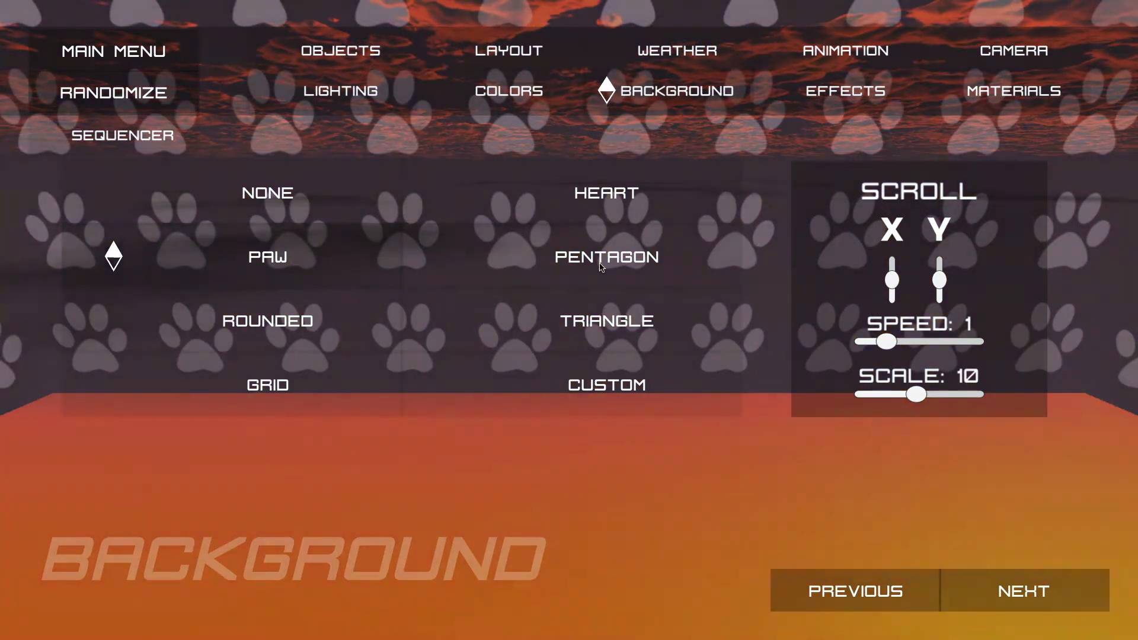
{"action": "left_click", "coordinate": [603, 267]}
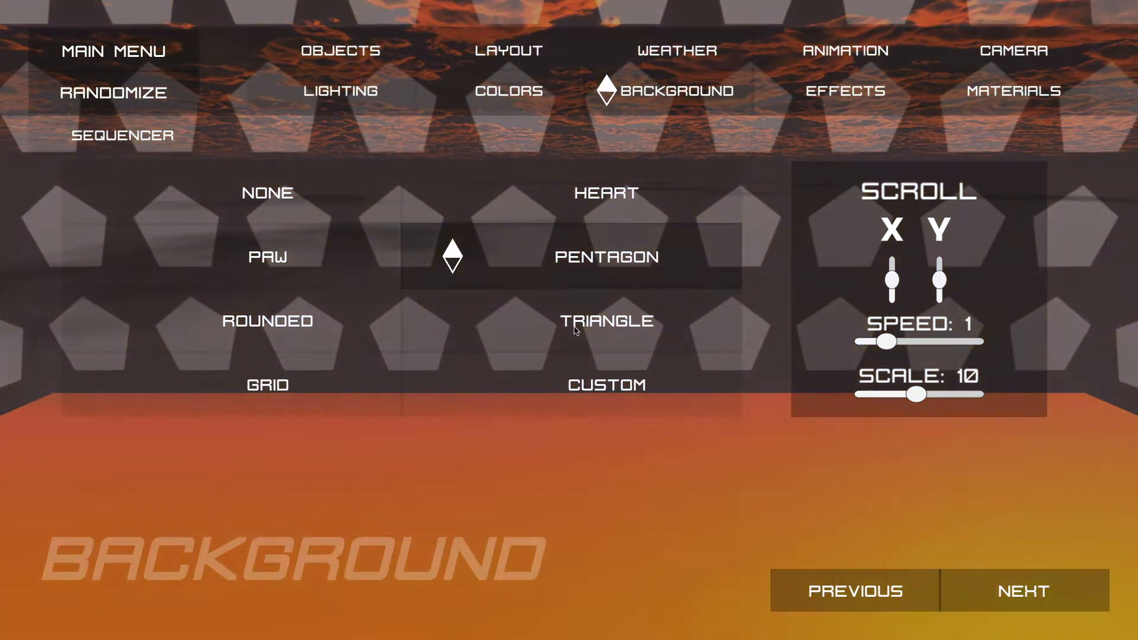
Apply the Rounded background pattern, and open the file browser for a custom pattern and cancel it.
{"action": "left_click", "coordinate": [427, 320]}
{"action": "left_click", "coordinate": [332, 320]}
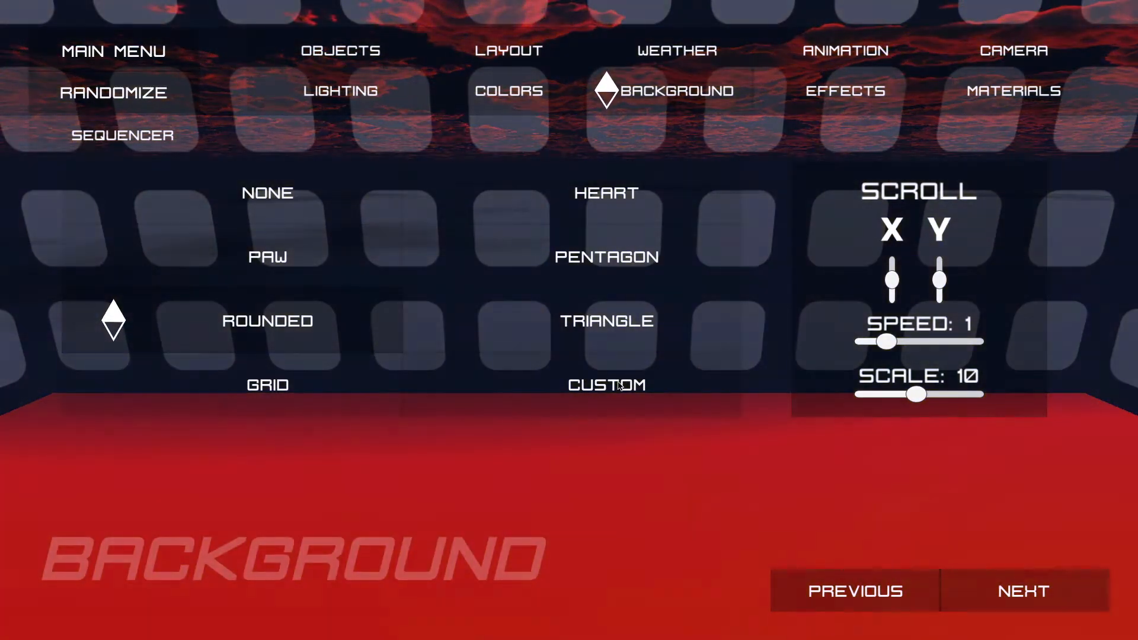
{"action": "left_click", "coordinate": [620, 385]}
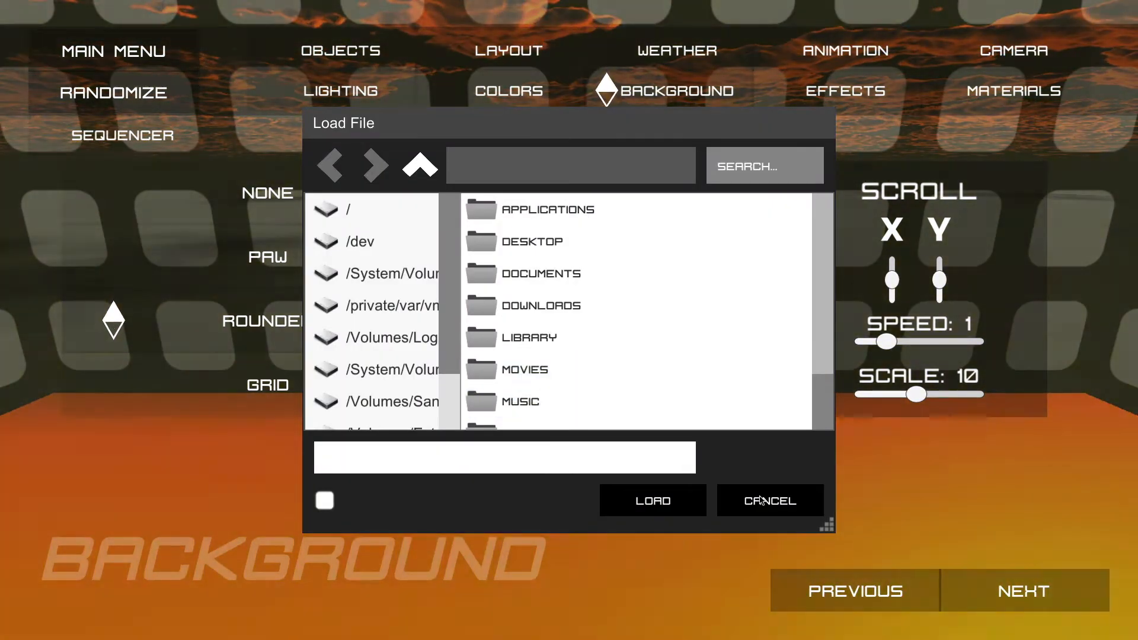
{"action": "left_click", "coordinate": [769, 502]}
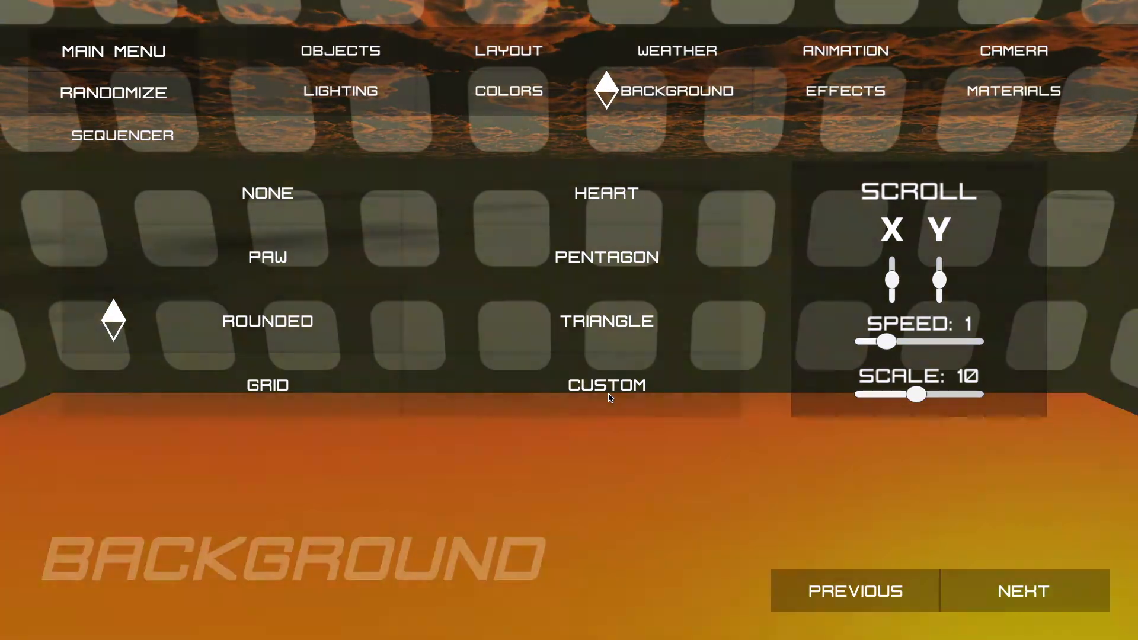
Browse the folders available for loading a custom background pattern, and cancel without loading a file.
{"action": "left_click", "coordinate": [609, 396]}
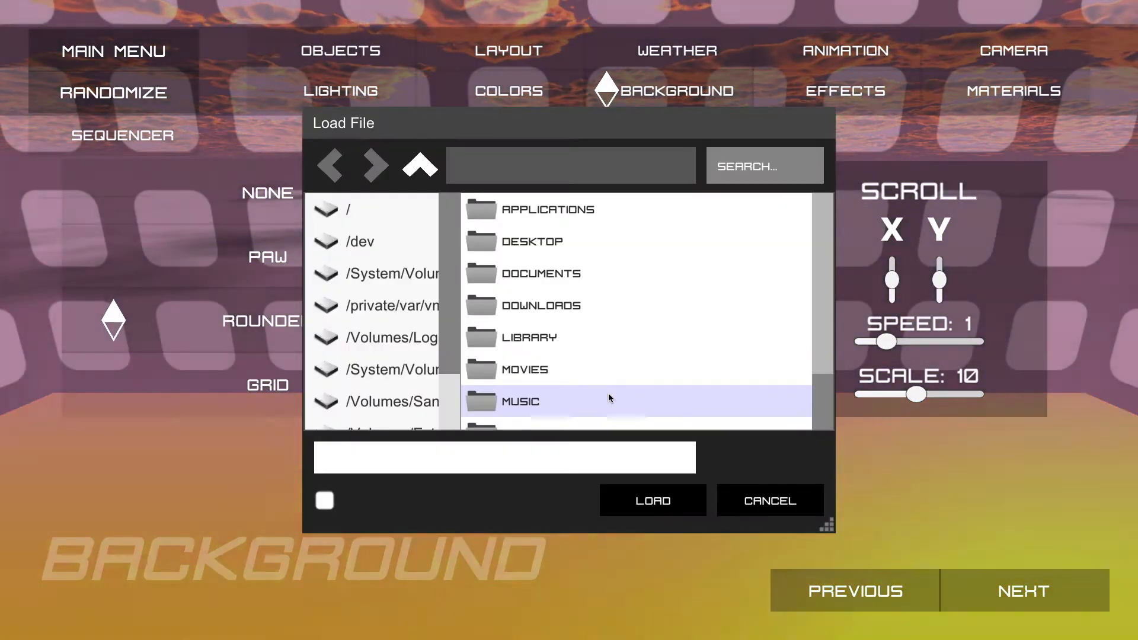
{"action": "left_click", "coordinate": [767, 500]}
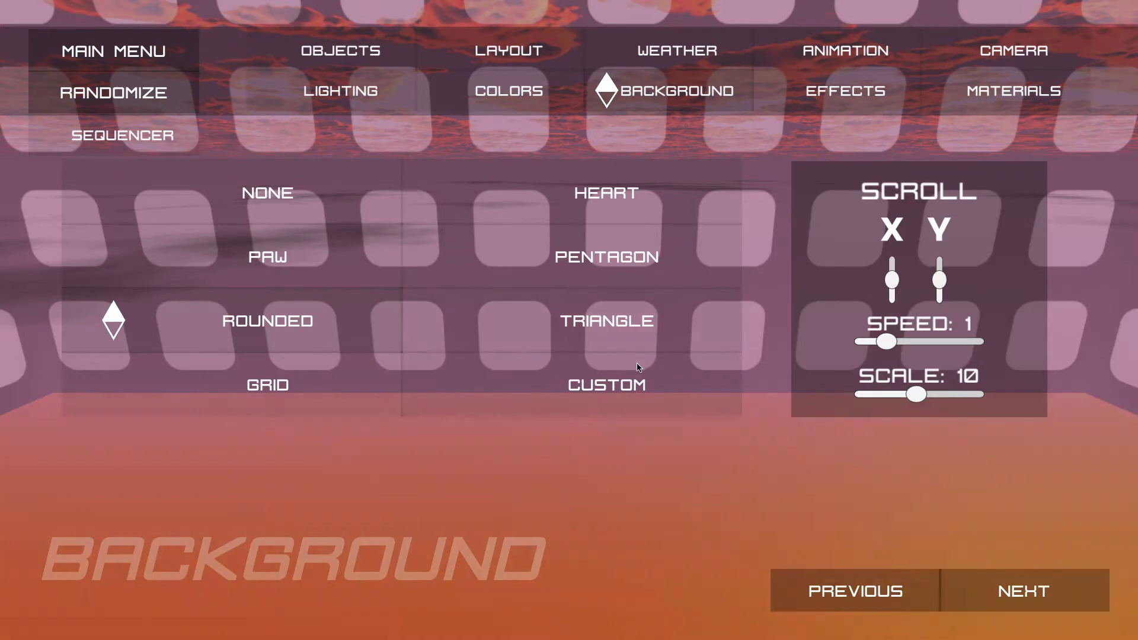
{"action": "left_click", "coordinate": [634, 376]}
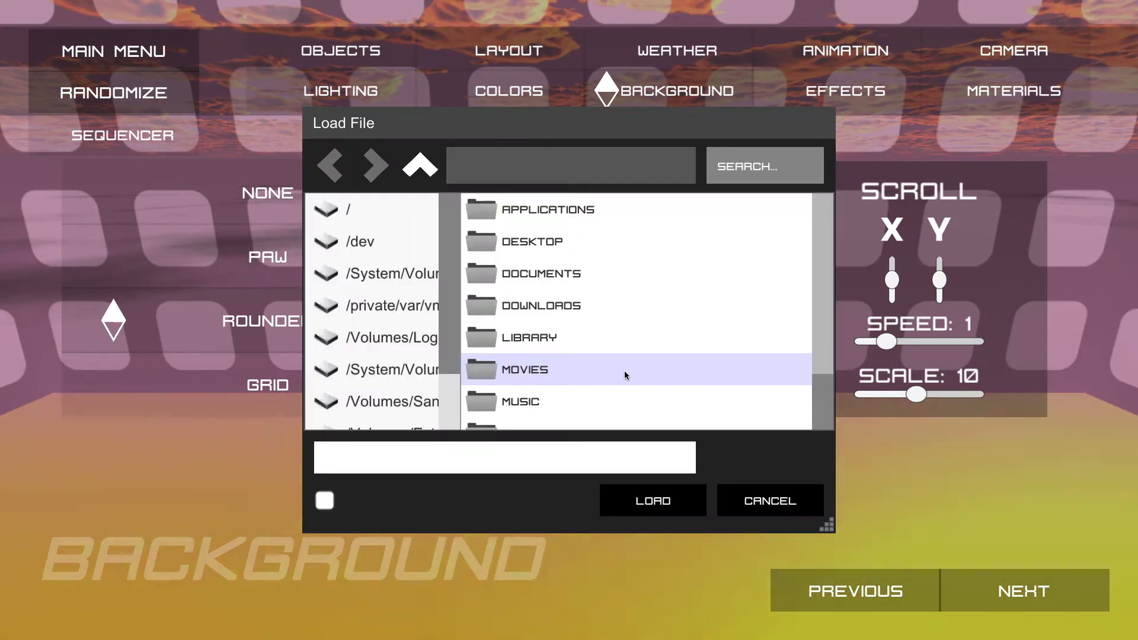
{"action": "scroll", "coordinate": [650, 347], "scroll_direction": "down", "scroll_amount": 1}
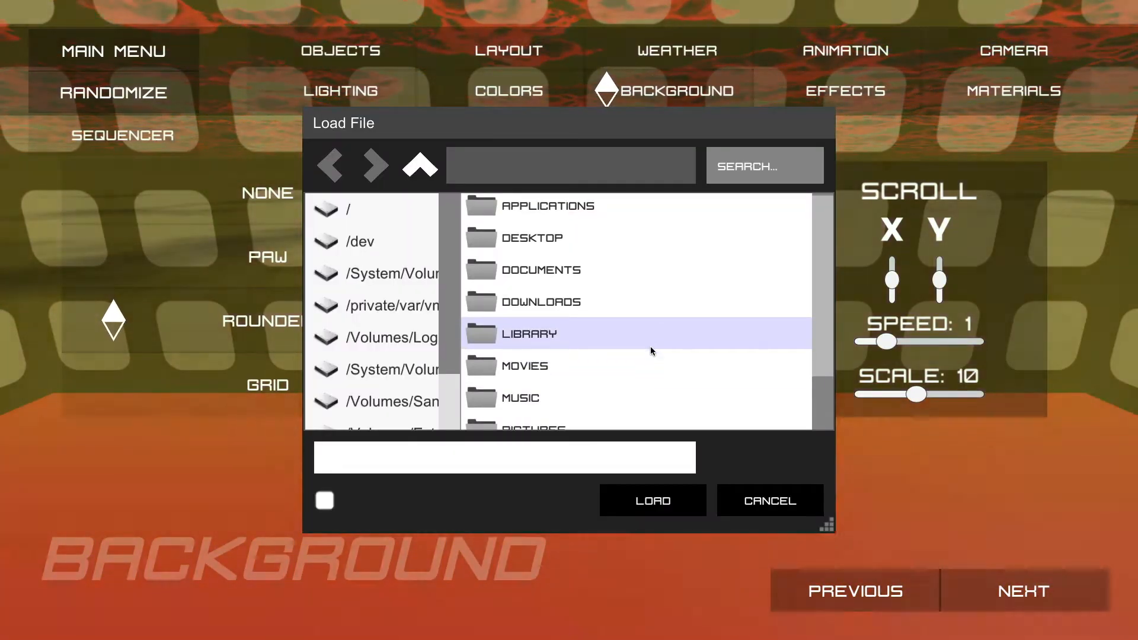
{"action": "scroll", "coordinate": [658, 340], "scroll_direction": "up", "scroll_amount": 1}
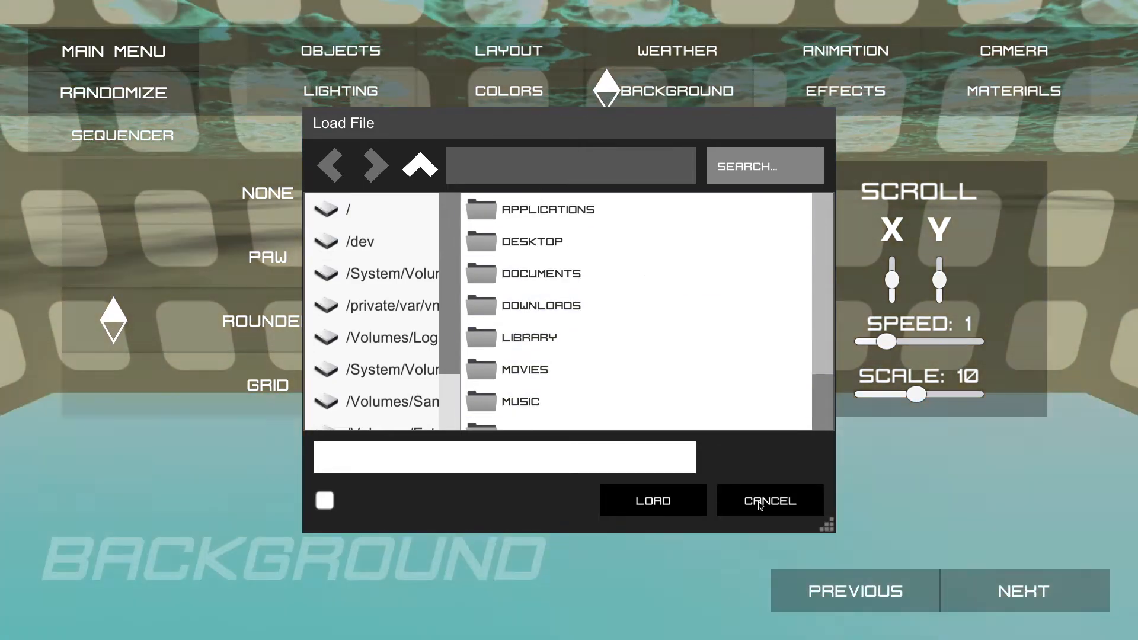
{"action": "left_click", "coordinate": [728, 499]}
Set the background's scroll speed to 0.97 and scale to 10.83, and choose None as the background pattern.
{"action": "left_click_drag", "start_coordinate": [891, 344], "coordinate": [879, 344]}
{"action": "mouse_move", "coordinate": [918, 395]}
{"action": "left_mouse_down"}
{"action": "mouse_move", "coordinate": [935, 398]}
{"action": "mouse_move", "coordinate": [892, 412]}
{"action": "mouse_move", "coordinate": [909, 414]}
{"action": "left_mouse_up"}
{"action": "left_click_drag", "start_coordinate": [909, 415], "coordinate": [923, 415]}
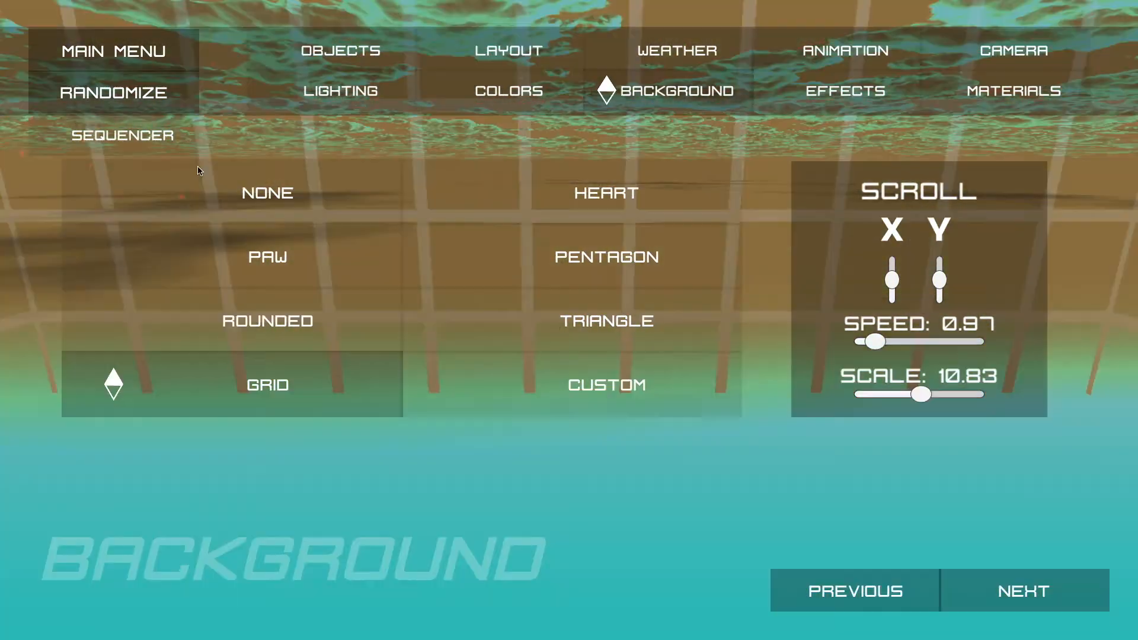
{"action": "left_click", "coordinate": [200, 172]}
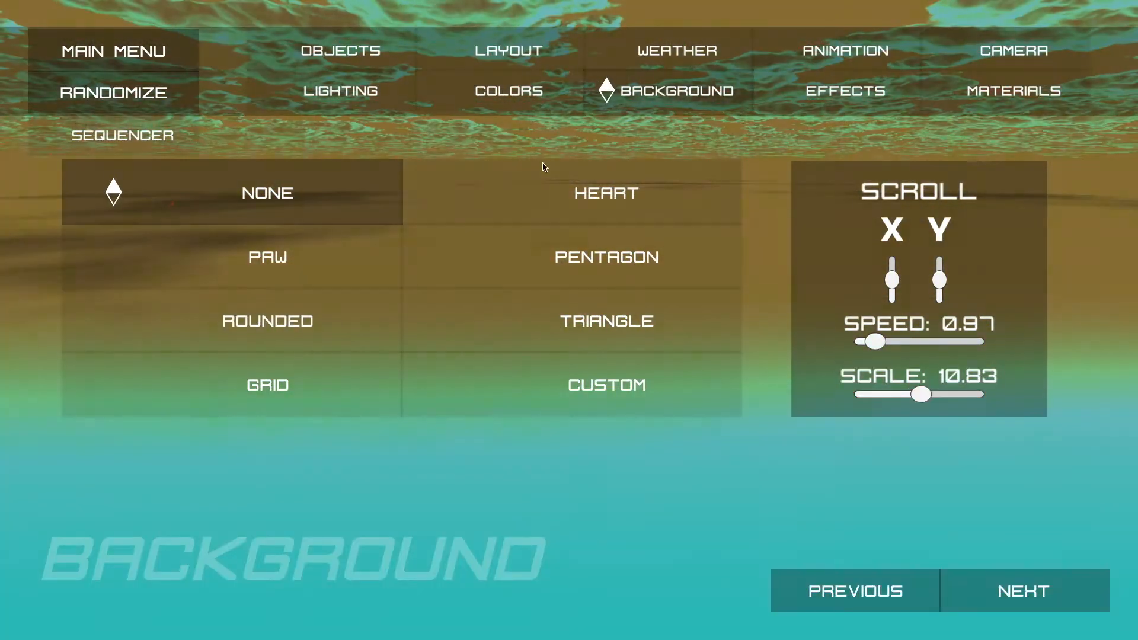
Try the Glow, Film Grain and Cross Hatch effects together, and reset the scene's effects to None.
{"action": "left_click", "coordinate": [834, 97]}
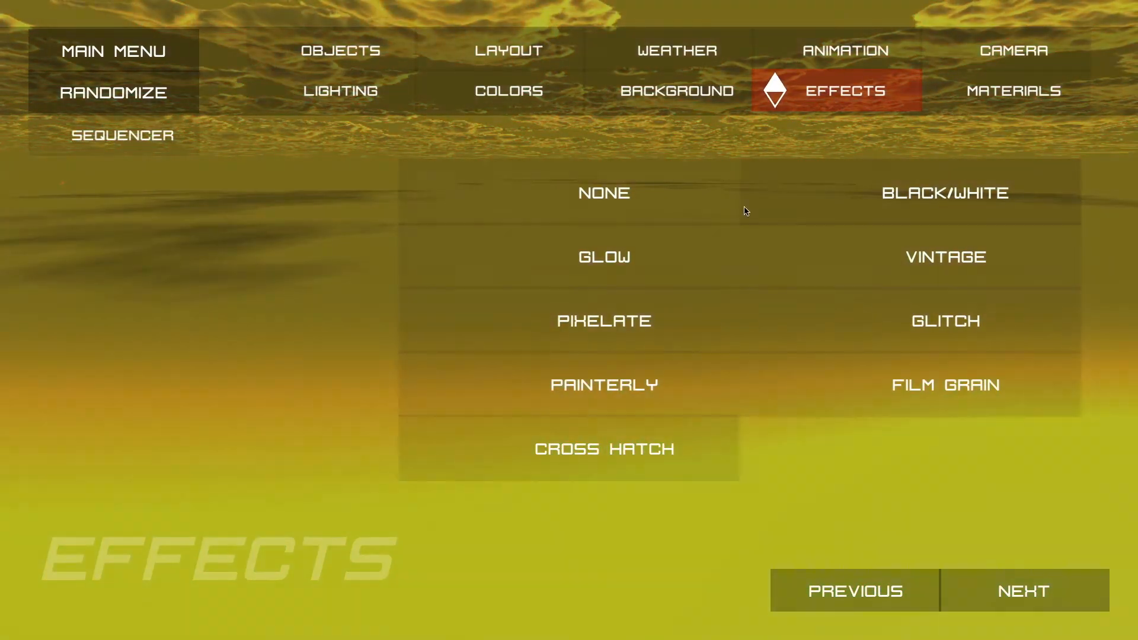
{"action": "left_click", "coordinate": [619, 271]}
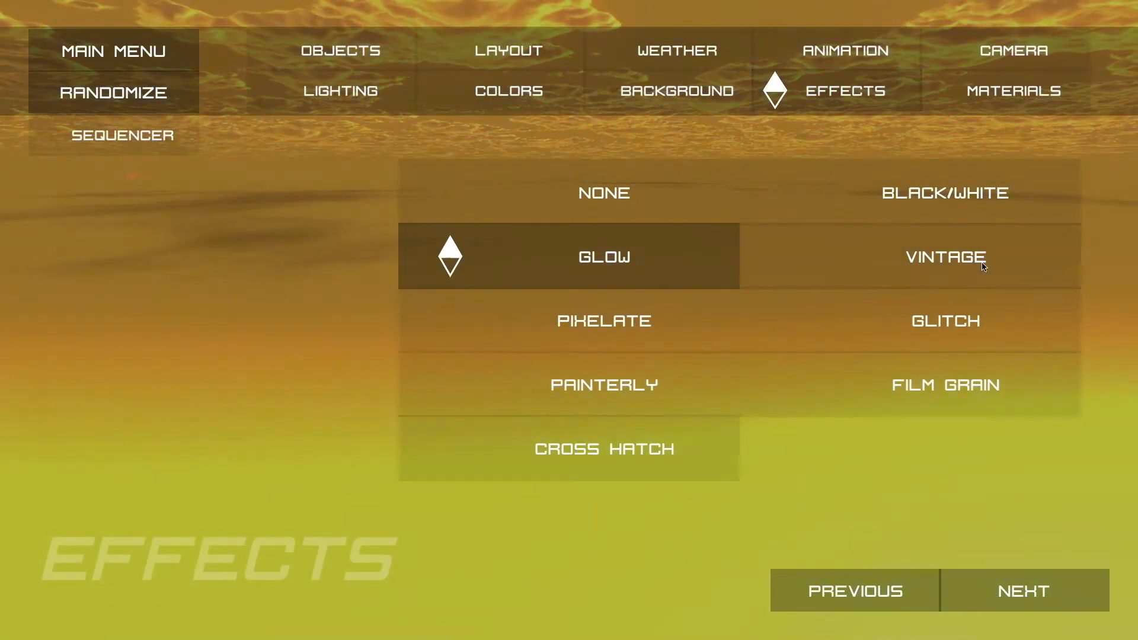
{"action": "left_click", "coordinate": [943, 392]}
{"action": "left_click", "coordinate": [632, 449]}
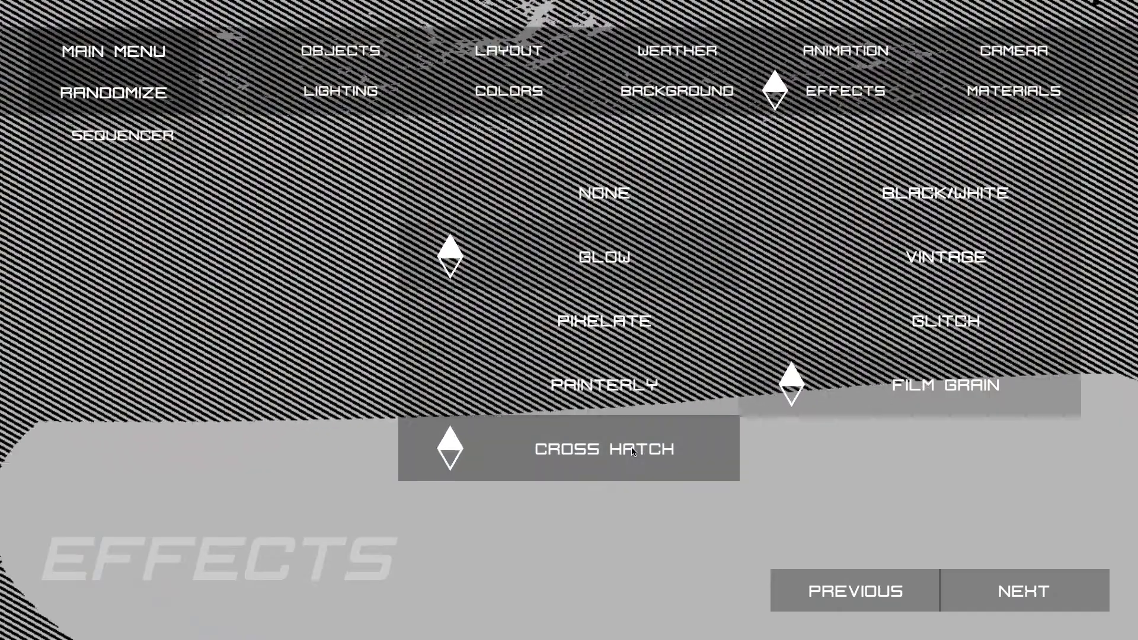
{"action": "left_click", "coordinate": [687, 190]}
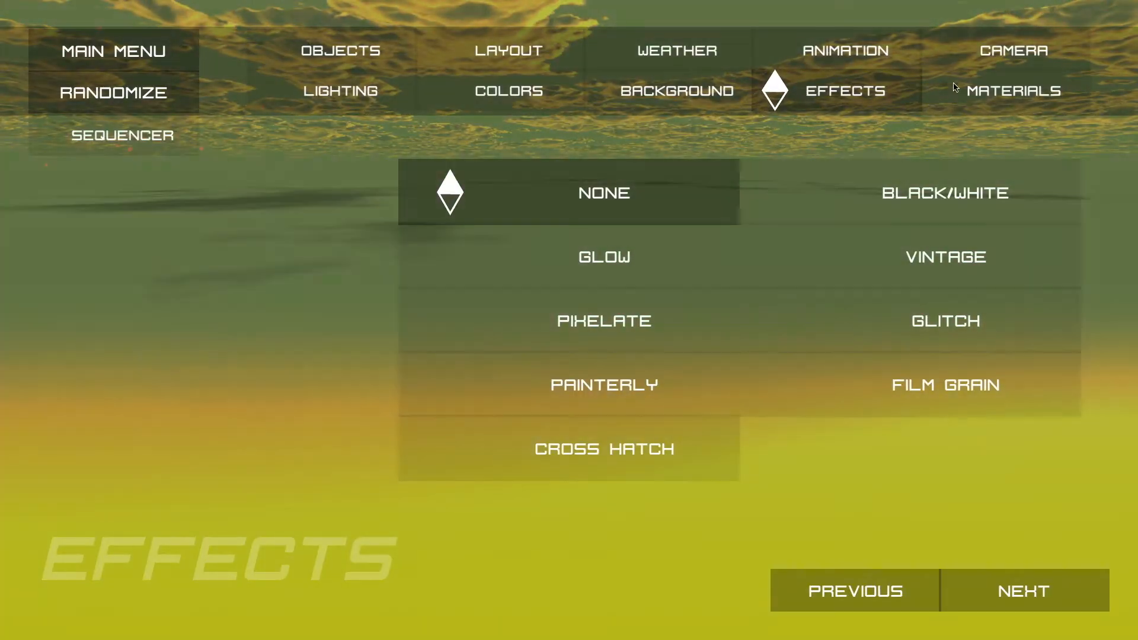
Set the scene's material to Glow.
{"action": "left_click", "coordinate": [1001, 90]}
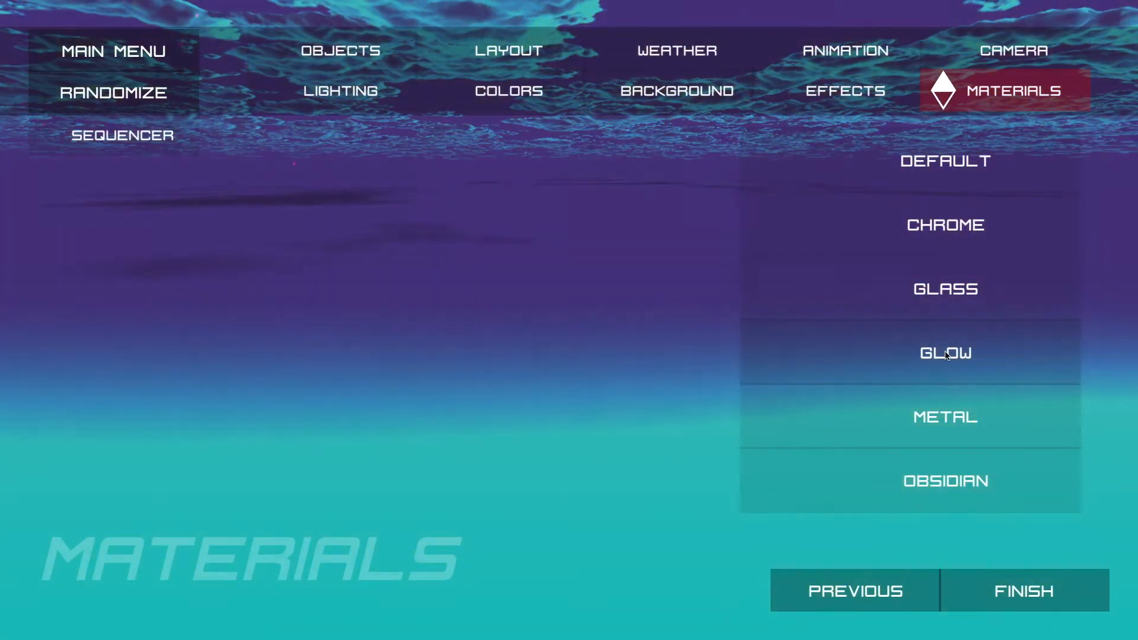
{"action": "left_click", "coordinate": [947, 353]}
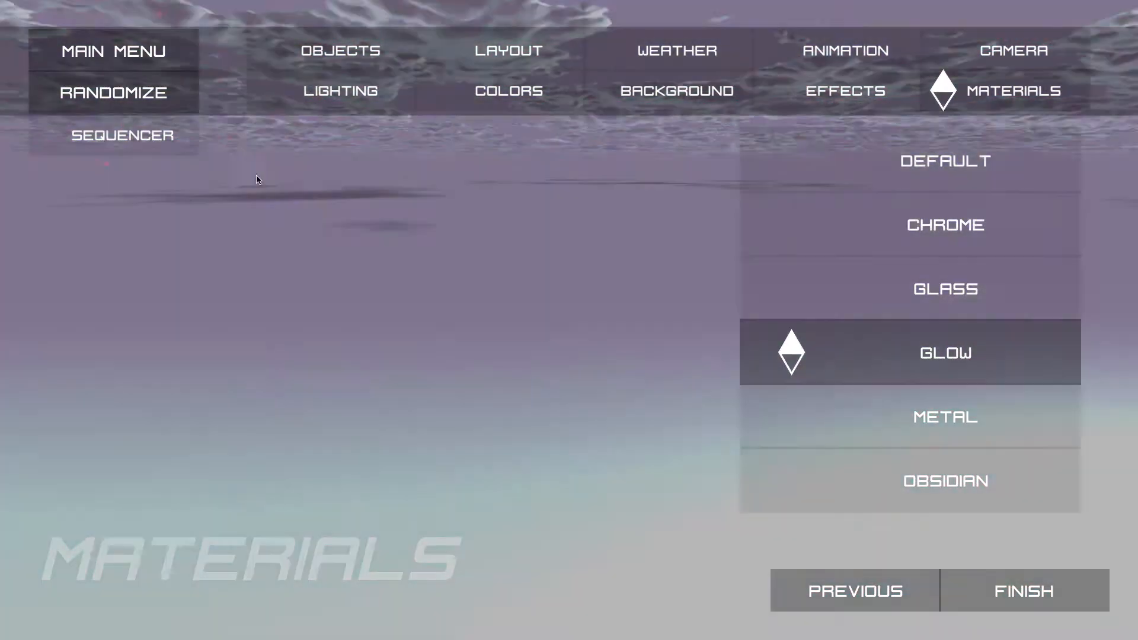
{"action": "left_click", "coordinate": [341, 50]}
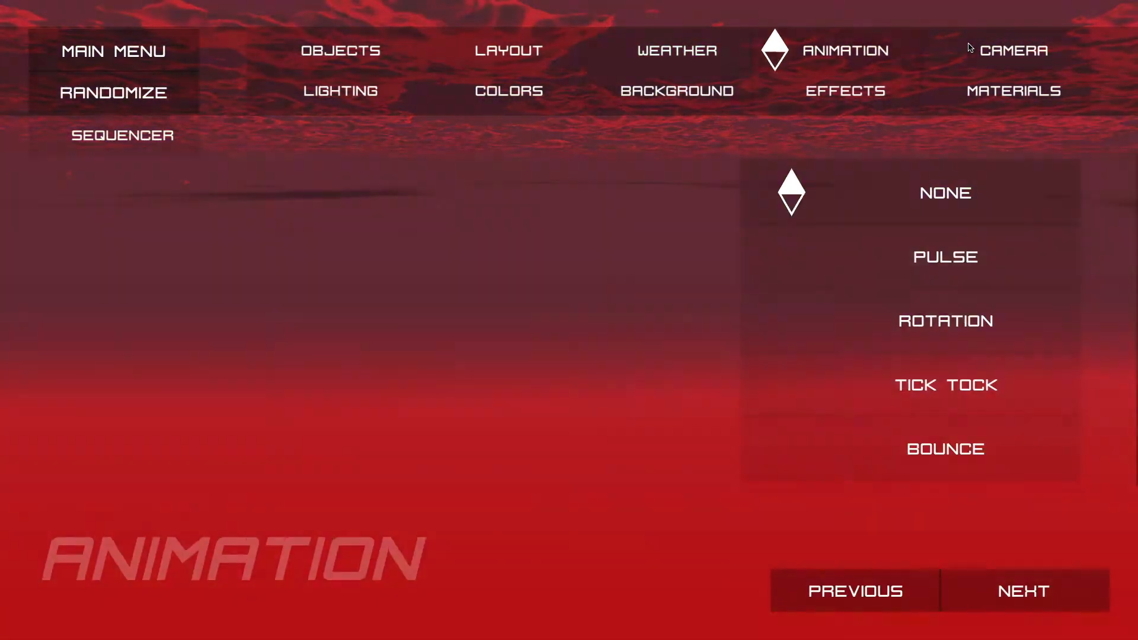
{"action": "left_click", "coordinate": [969, 47]}
{"action": "left_click", "coordinate": [676, 91]}
{"action": "left_click", "coordinate": [508, 90]}
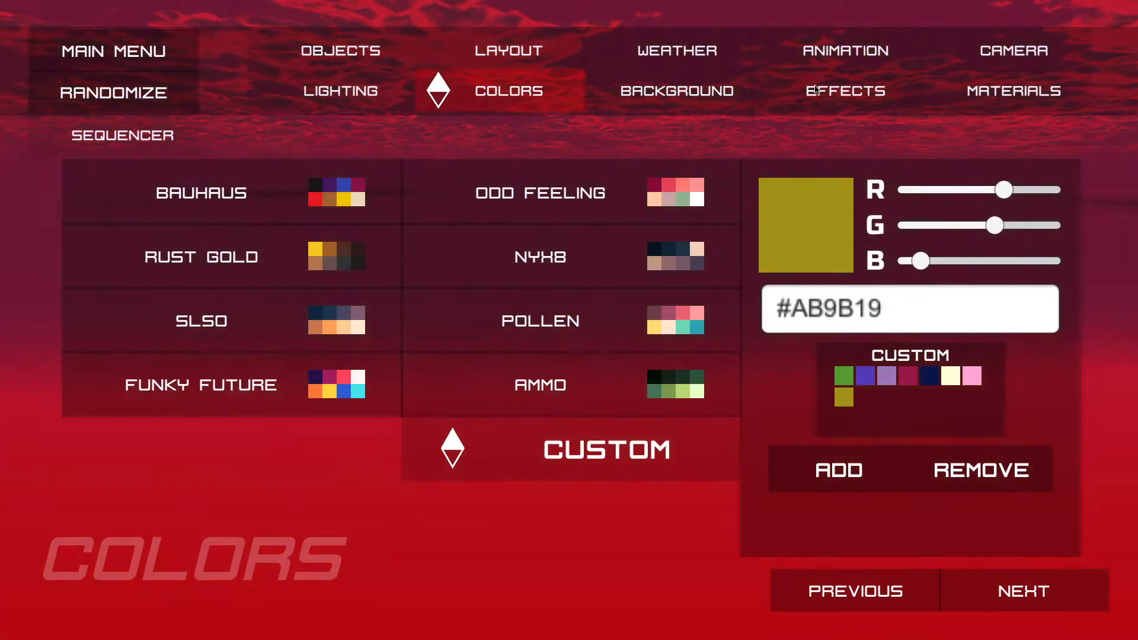
{"action": "left_click", "coordinate": [815, 90]}
{"action": "left_click", "coordinate": [1013, 91]}
{"action": "left_click", "coordinate": [340, 90]}
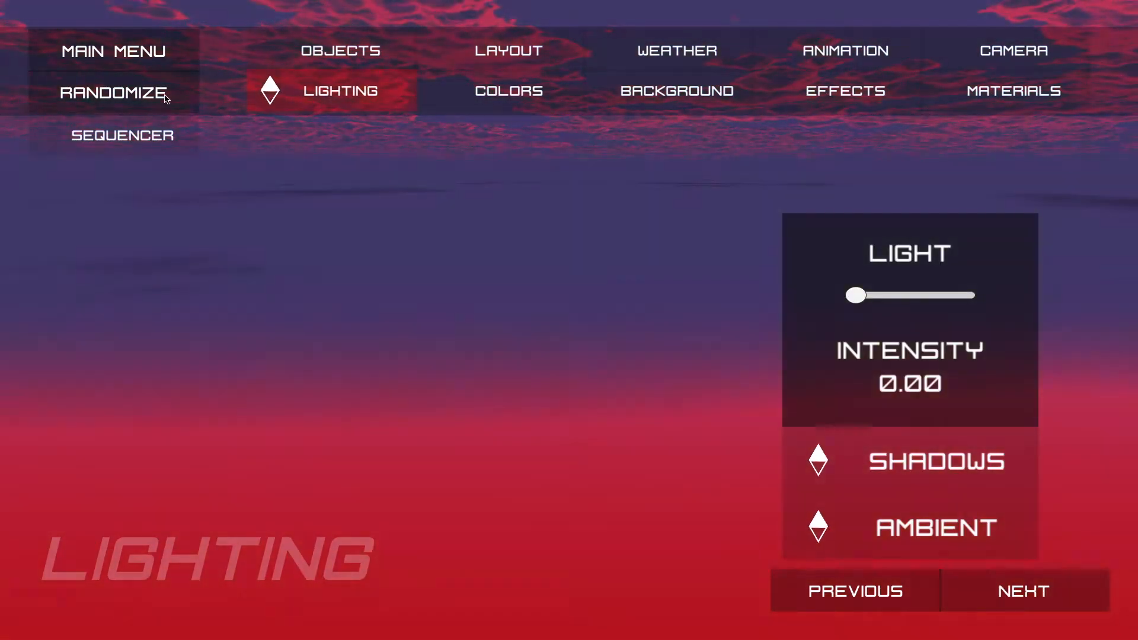
Generate a visual with randomized scene settings.
{"action": "left_click", "coordinate": [112, 97]}
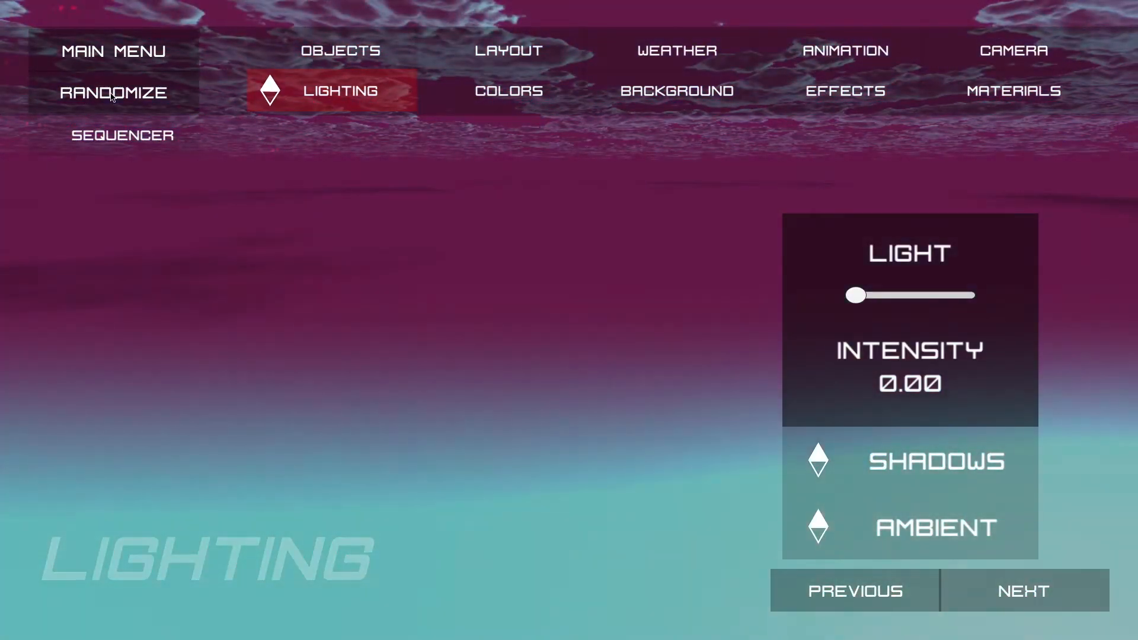
{"action": "left_click", "coordinate": [111, 96]}
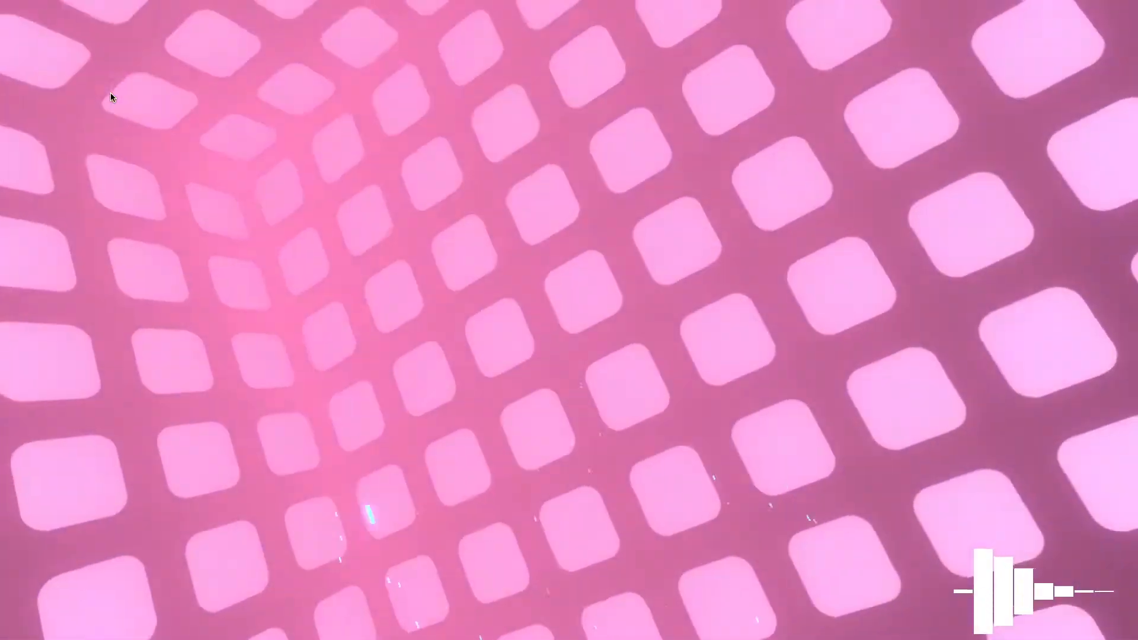